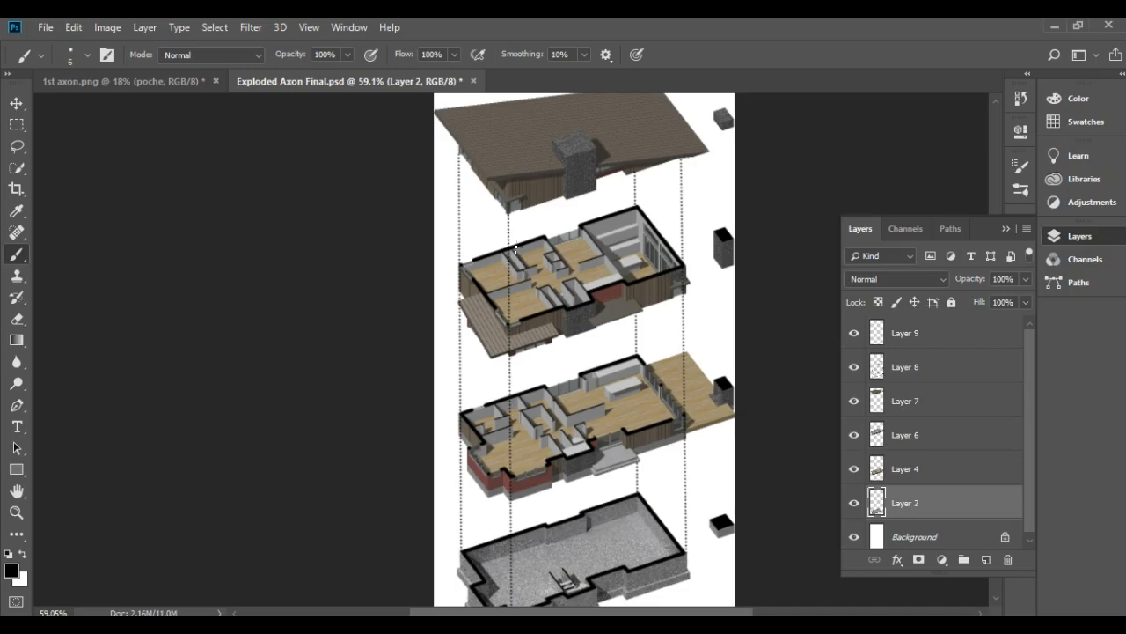
# - In the 1st axon.png document, create a new layer above the poche layer and name it "conneticting lines"
pyautogui.scroll(1, 473, 182)
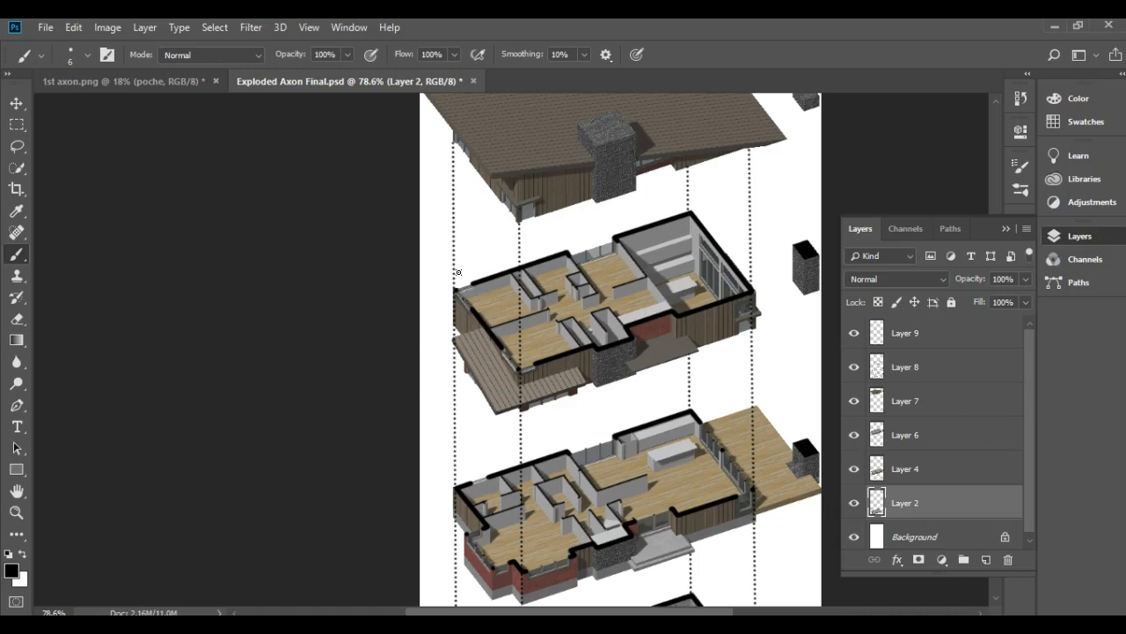
pyautogui.click(126, 83)
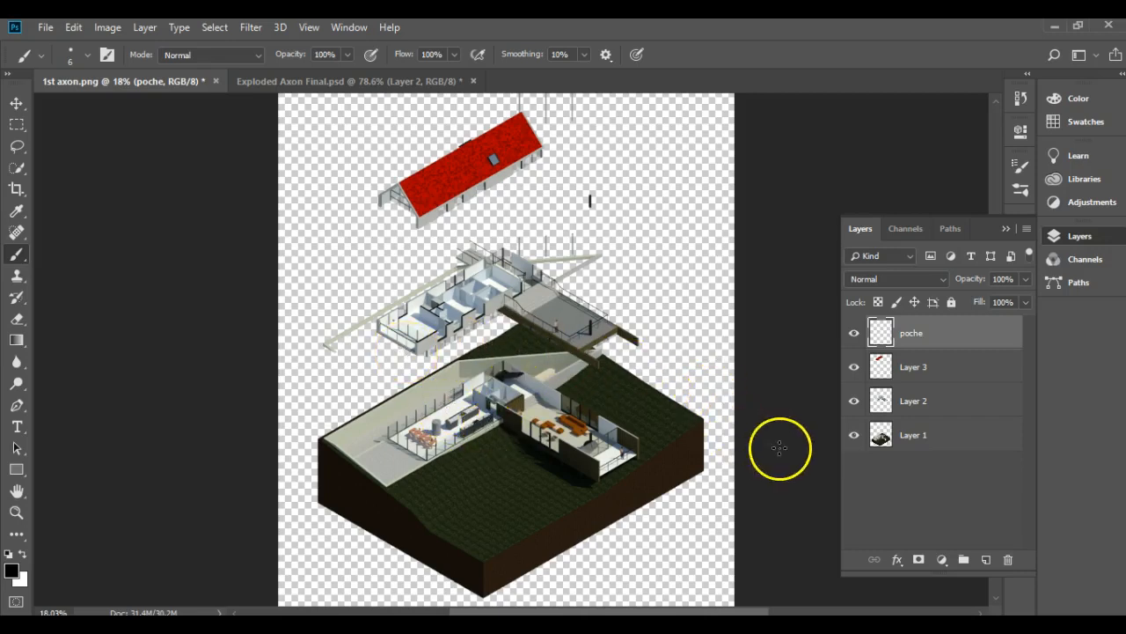
pyautogui.click(986, 561)
pyautogui.doubleClick(926, 338)
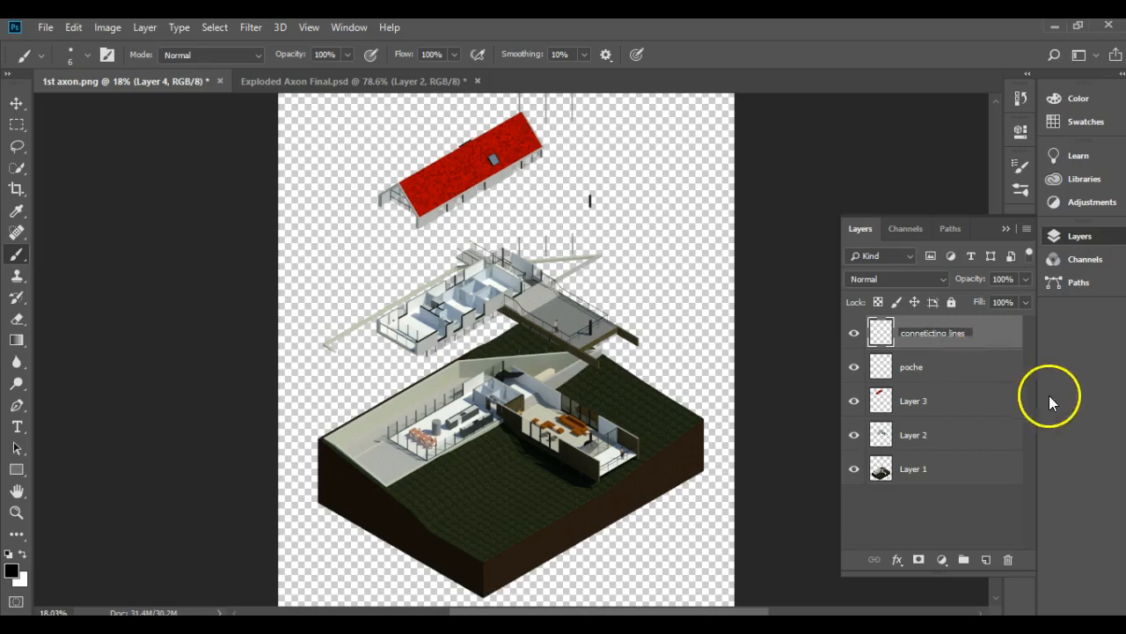
pyautogui.click(1003, 346)
# - Set the Brush tool's spacing to 188% in the brush tip settings so it paints a dotted stroke
pyautogui.click(12, 573)
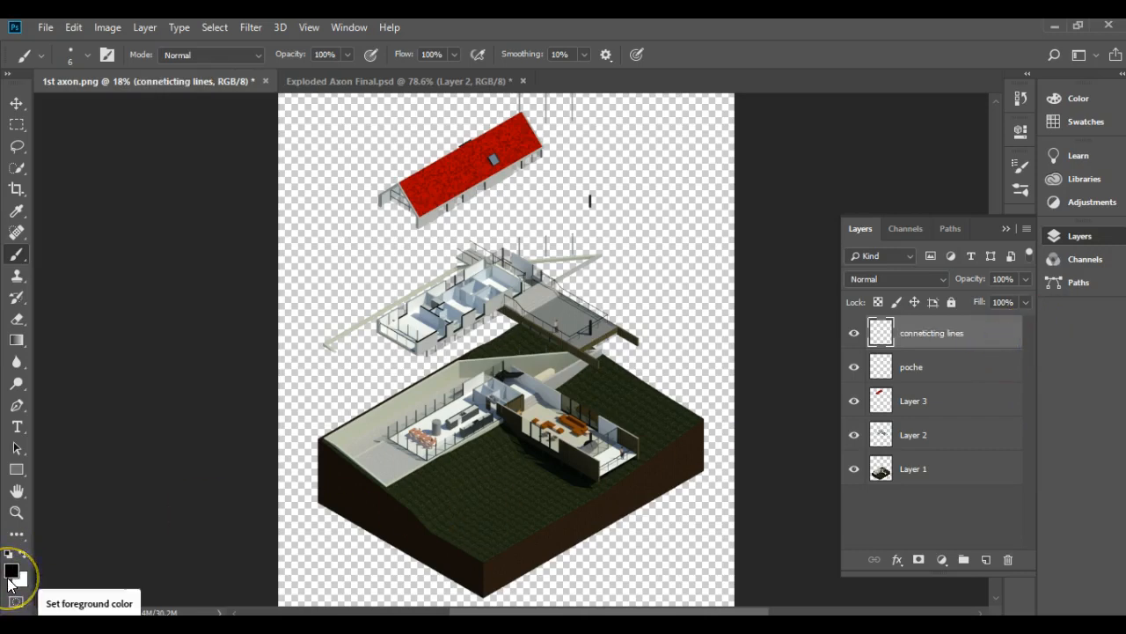
pyautogui.click(14, 254)
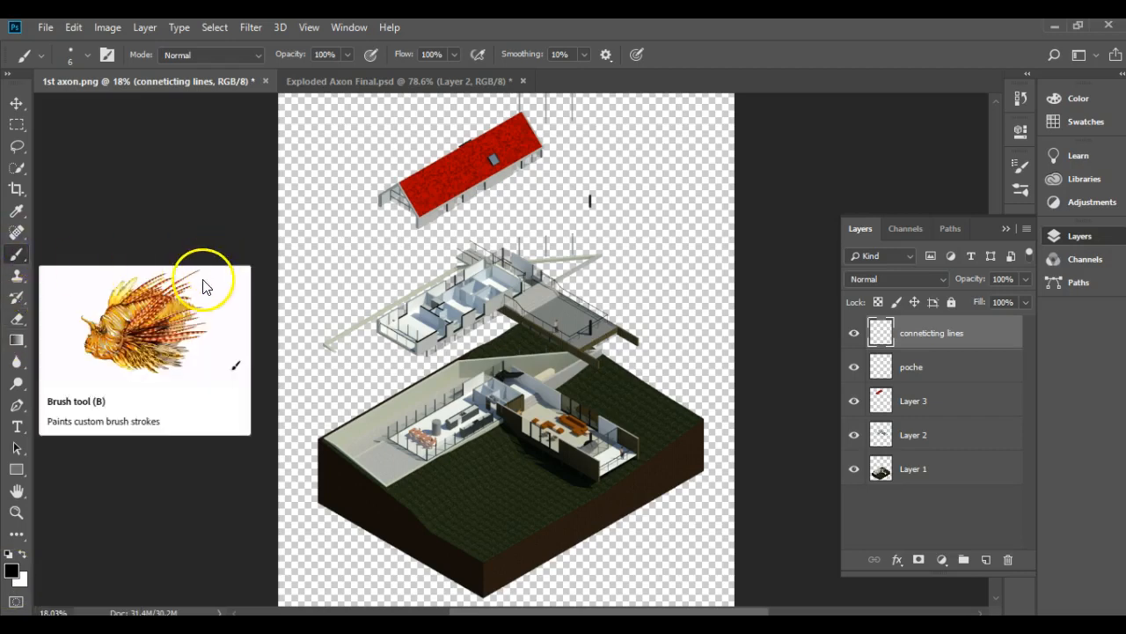
pyautogui.click(1019, 170)
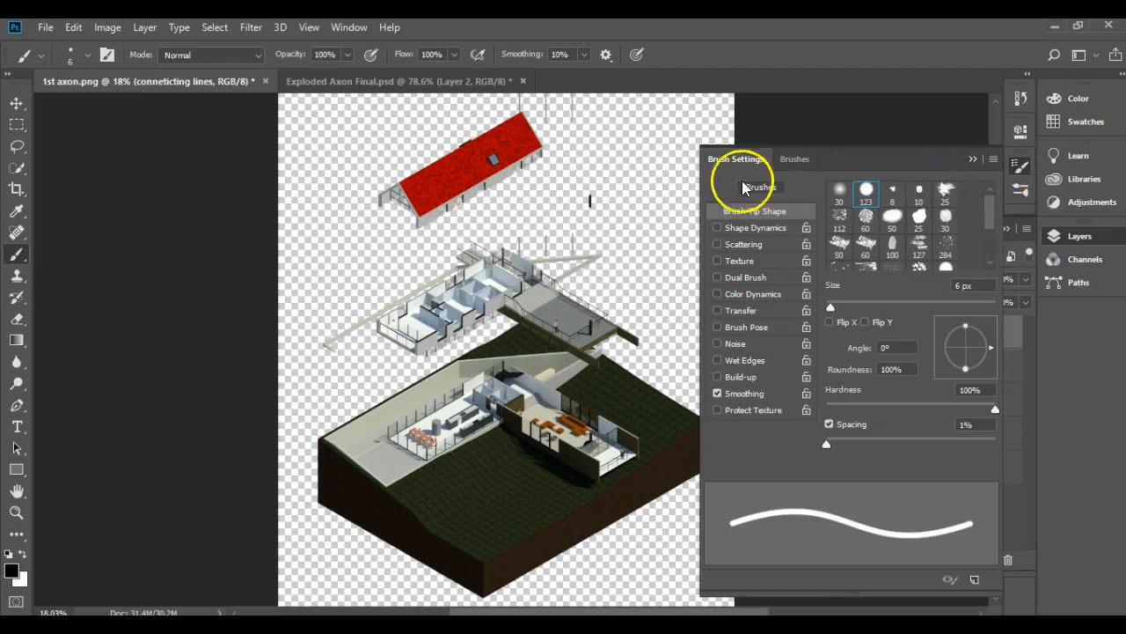
pyautogui.click(348, 27)
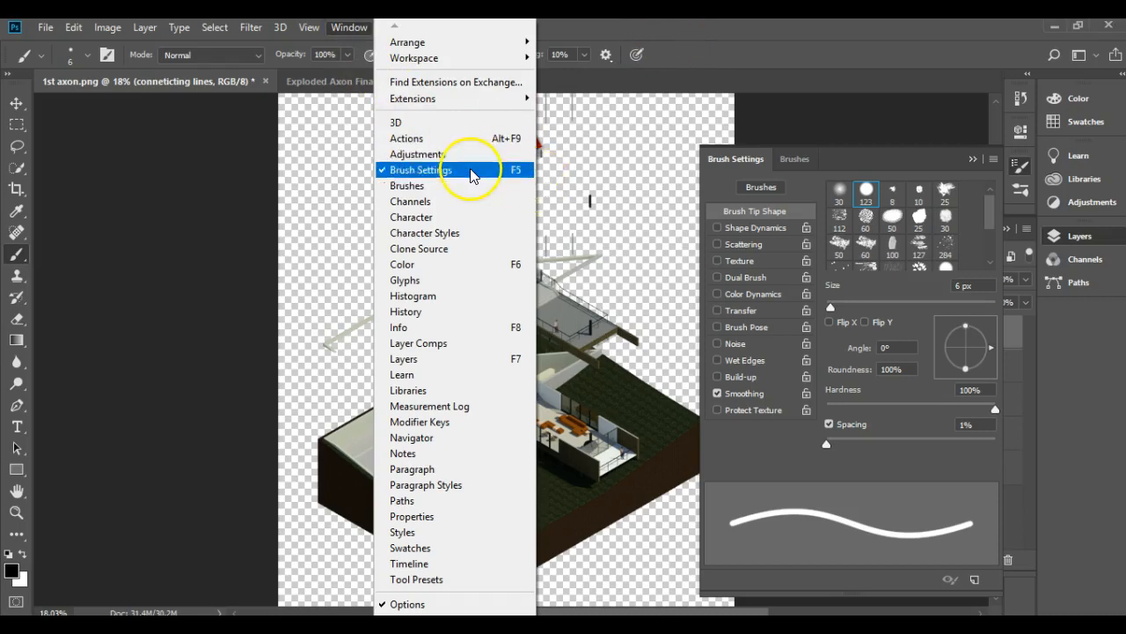
pyautogui.click(685, 35)
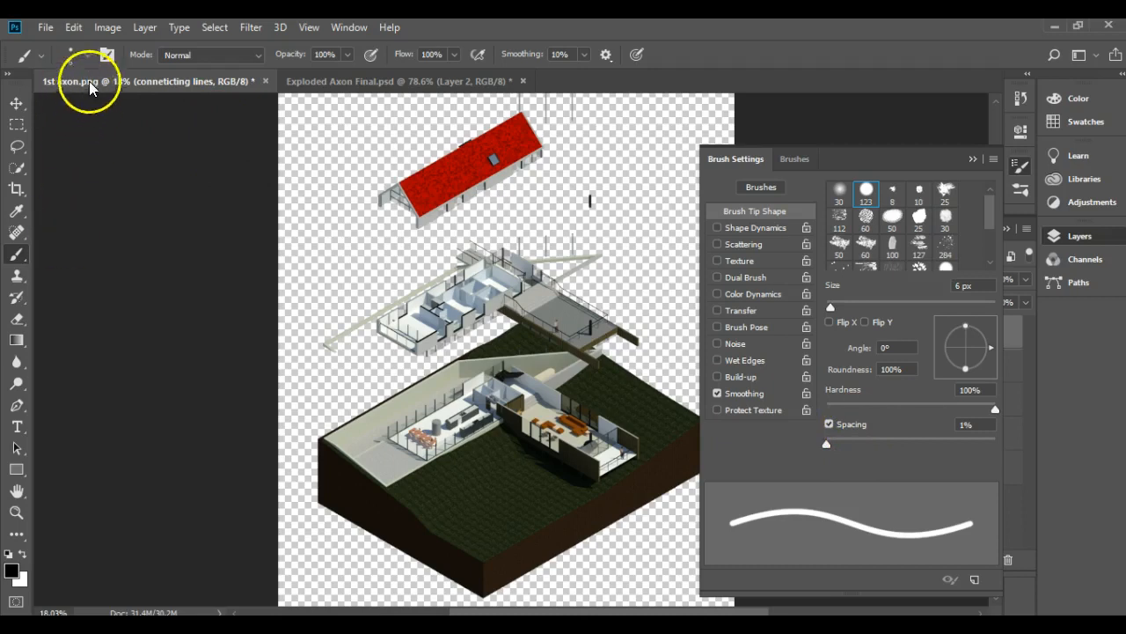
pyautogui.click(87, 56)
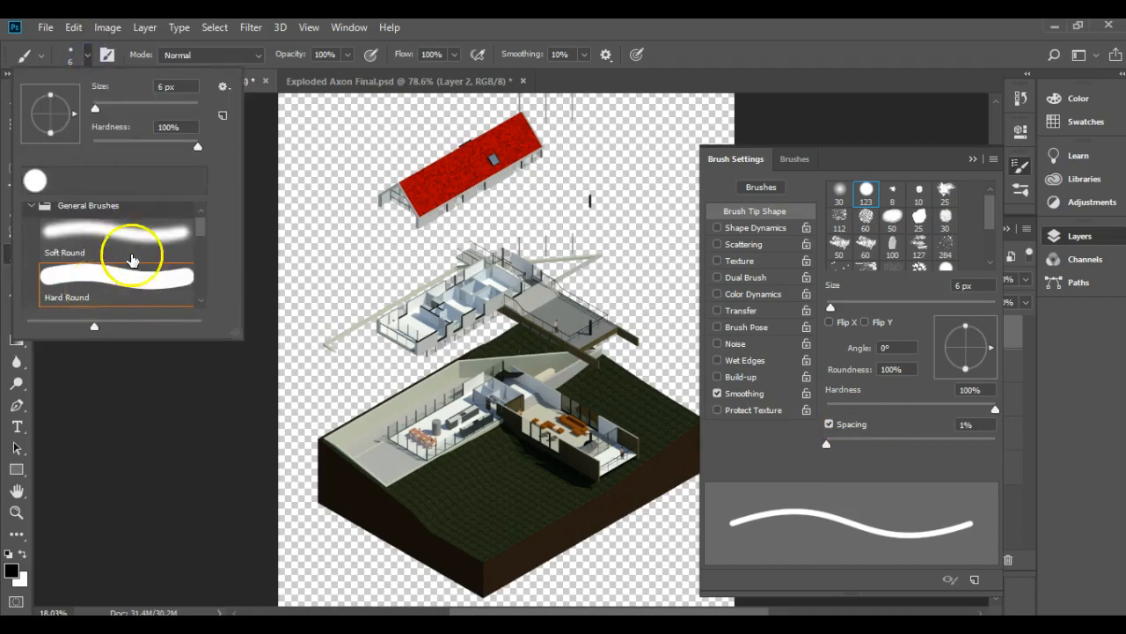
pyautogui.click(594, 39)
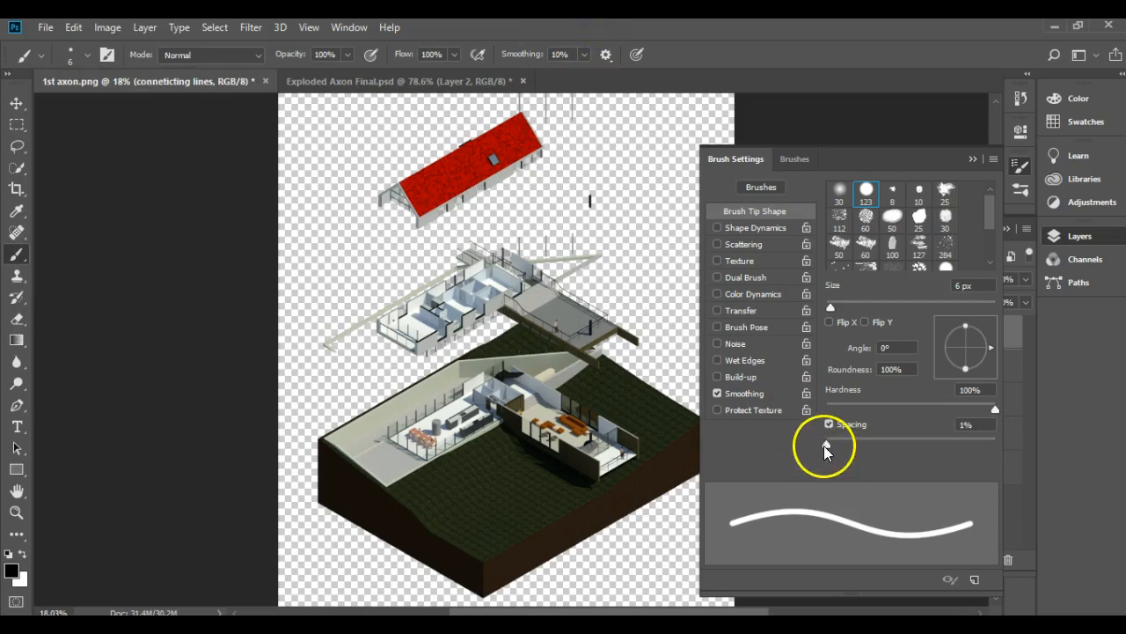
pyautogui.moveTo(827, 444); pyautogui.dragTo(915, 446)
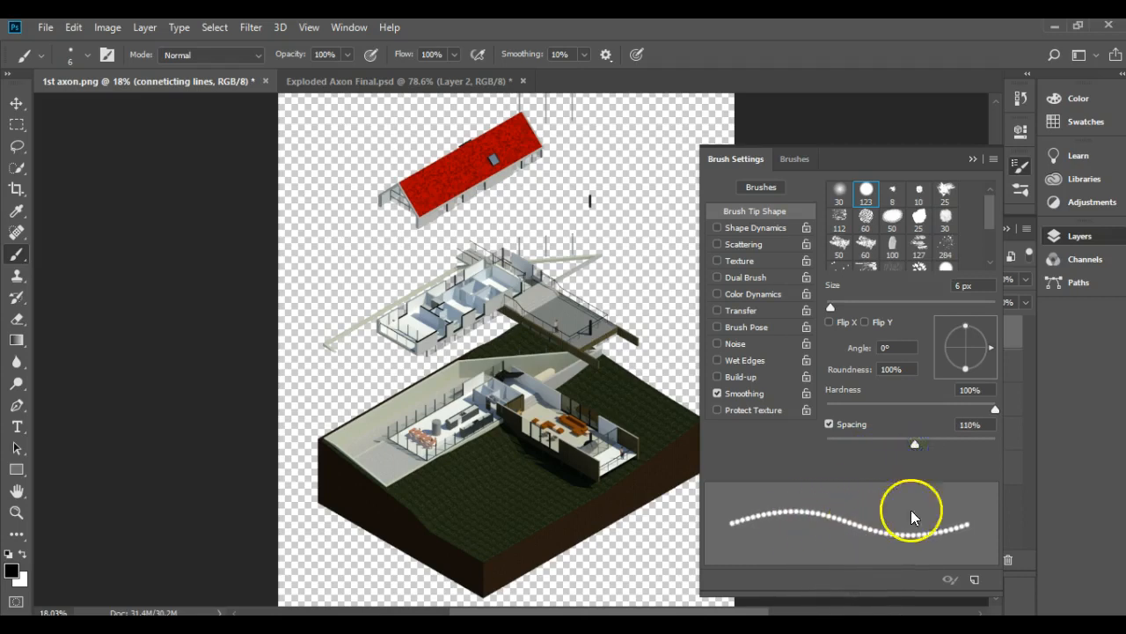
pyautogui.moveTo(916, 443); pyautogui.dragTo(949, 440)
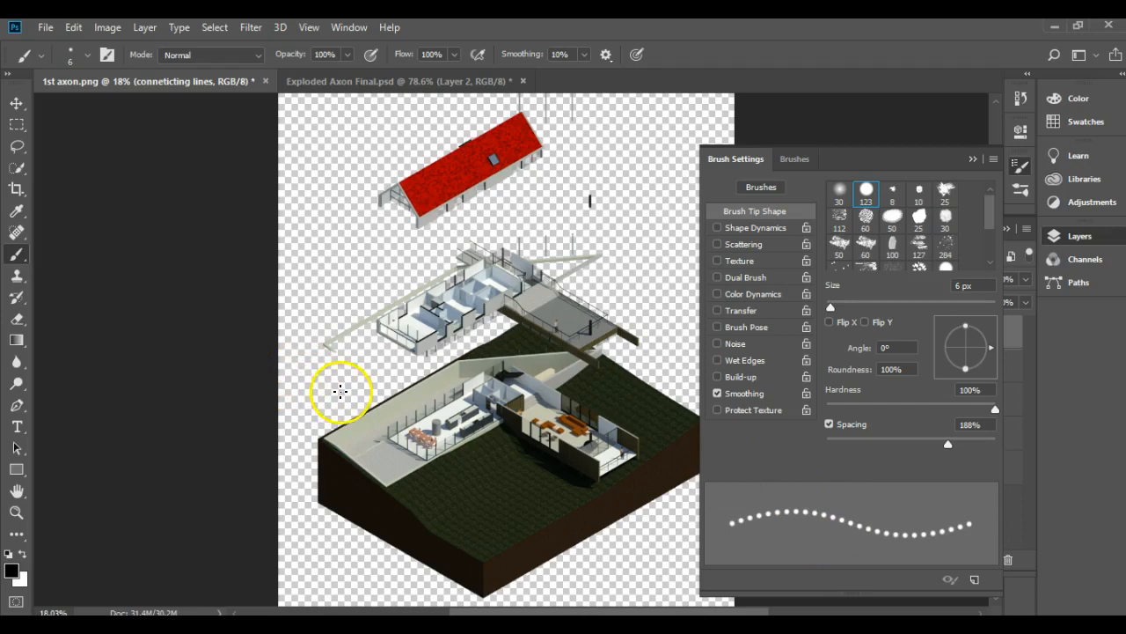
pyautogui.click(973, 160)
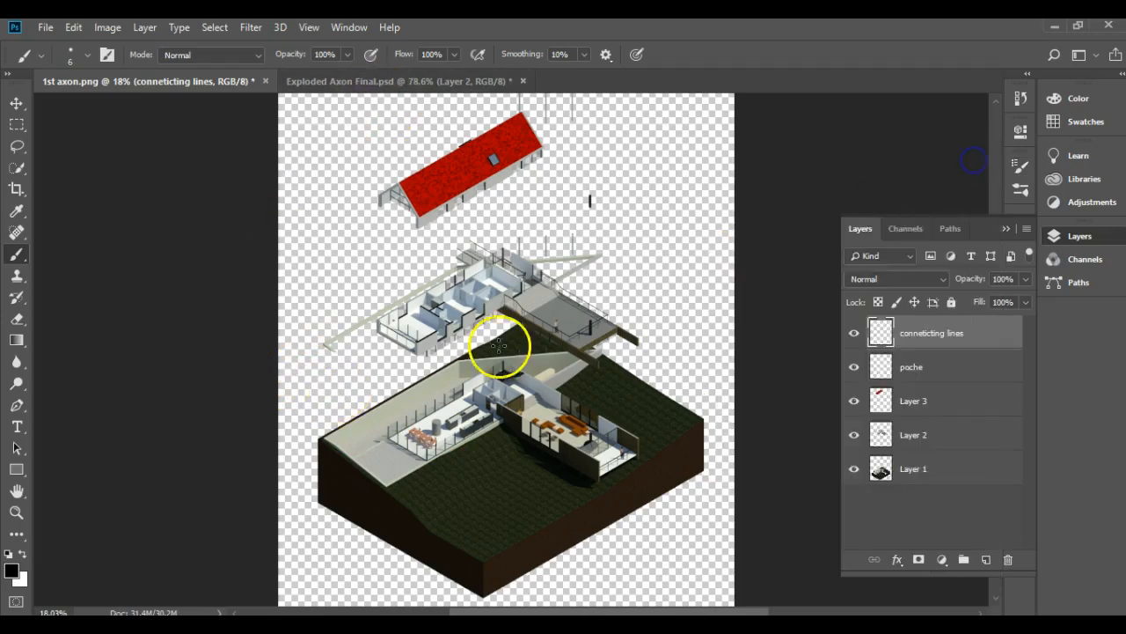
# - Try a straight 6 px dotted line from the glazed room's rear-left post up to the upper floor's left end, then undo it
pyautogui.scroll(3, 393, 415)
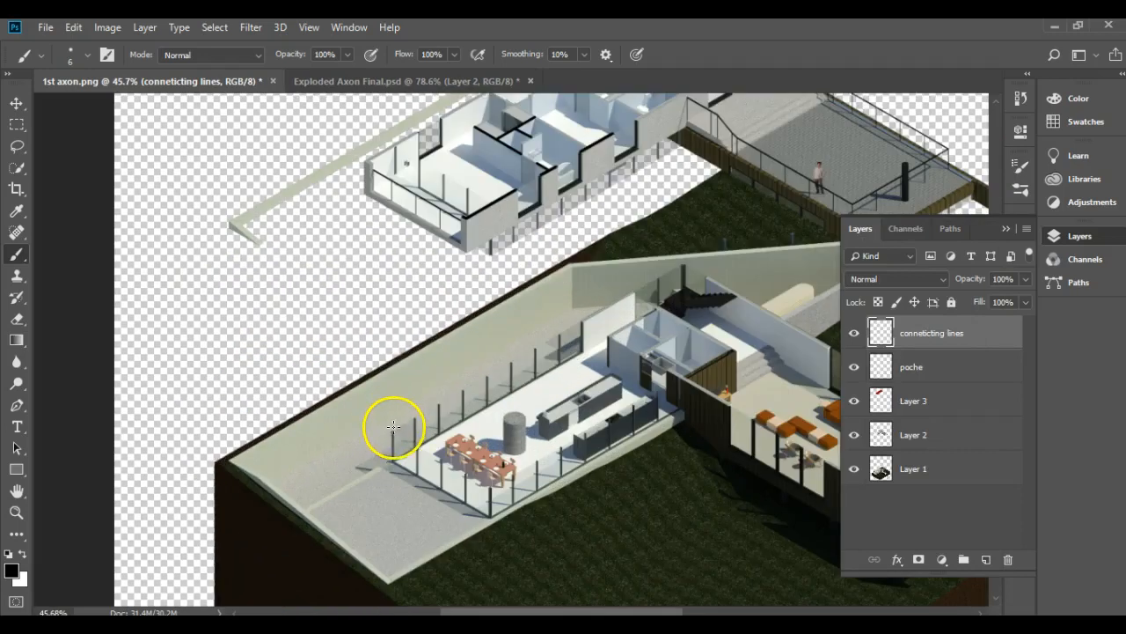
pyautogui.click(392, 433)
pyautogui.keyDown('shift'); pyautogui.click(394, 195); pyautogui.keyUp('shift')
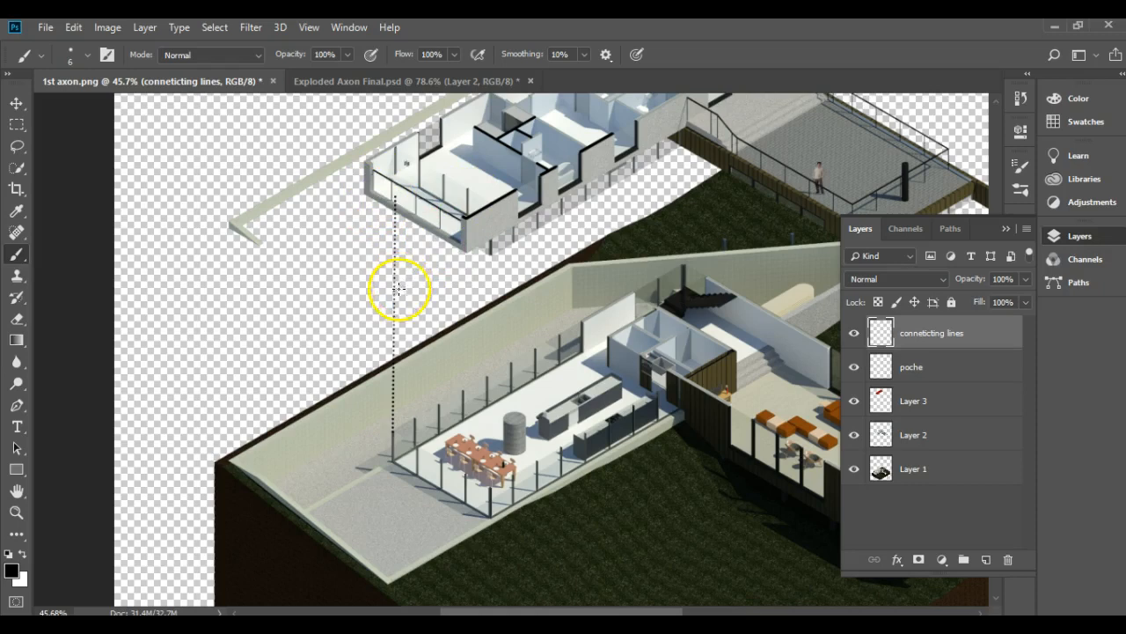
pyautogui.scroll(-3, 392, 328)
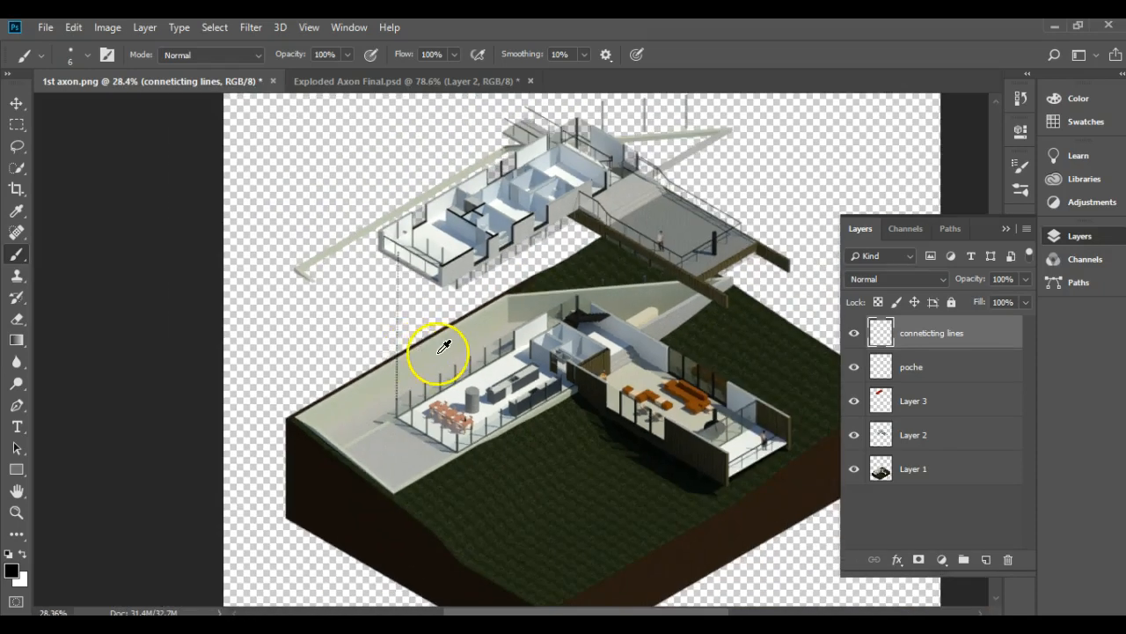
pyautogui.scroll(-1, 436, 349)
pyautogui.scroll(3, 431, 295)
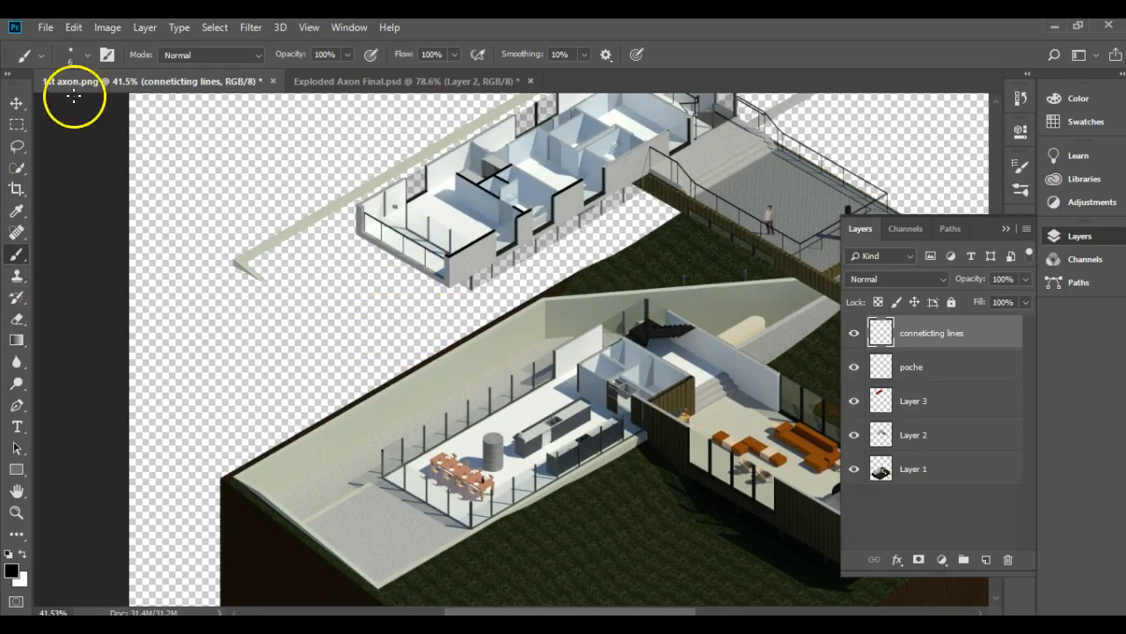
# - Set the brush size to 9 px
pyautogui.click(86, 57)
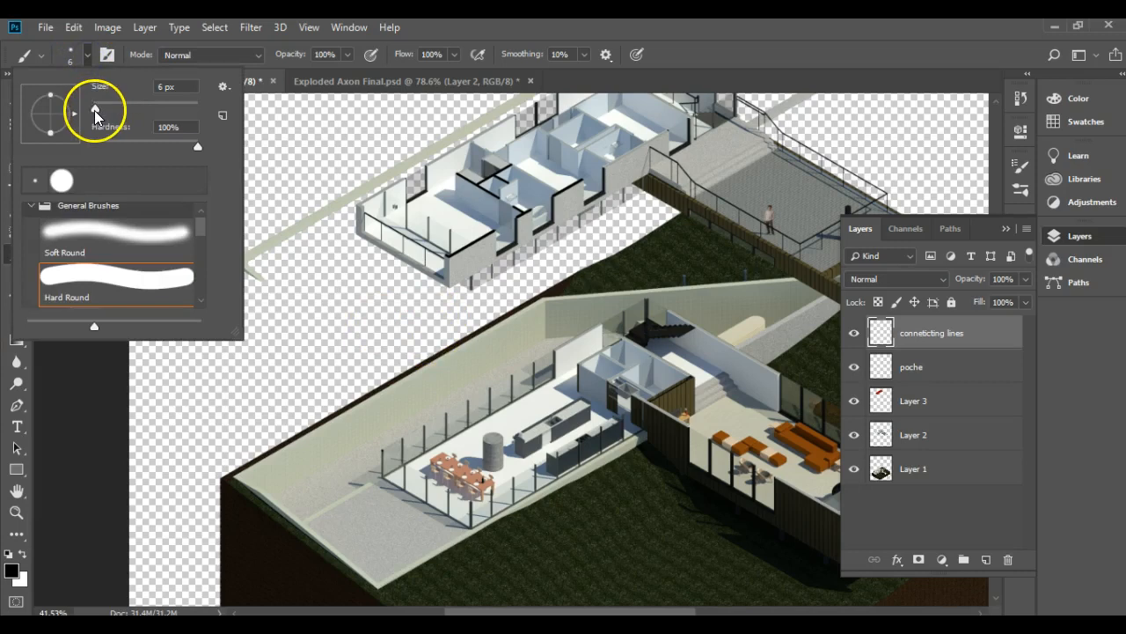
pyautogui.moveTo(95, 113); pyautogui.dragTo(94, 113)
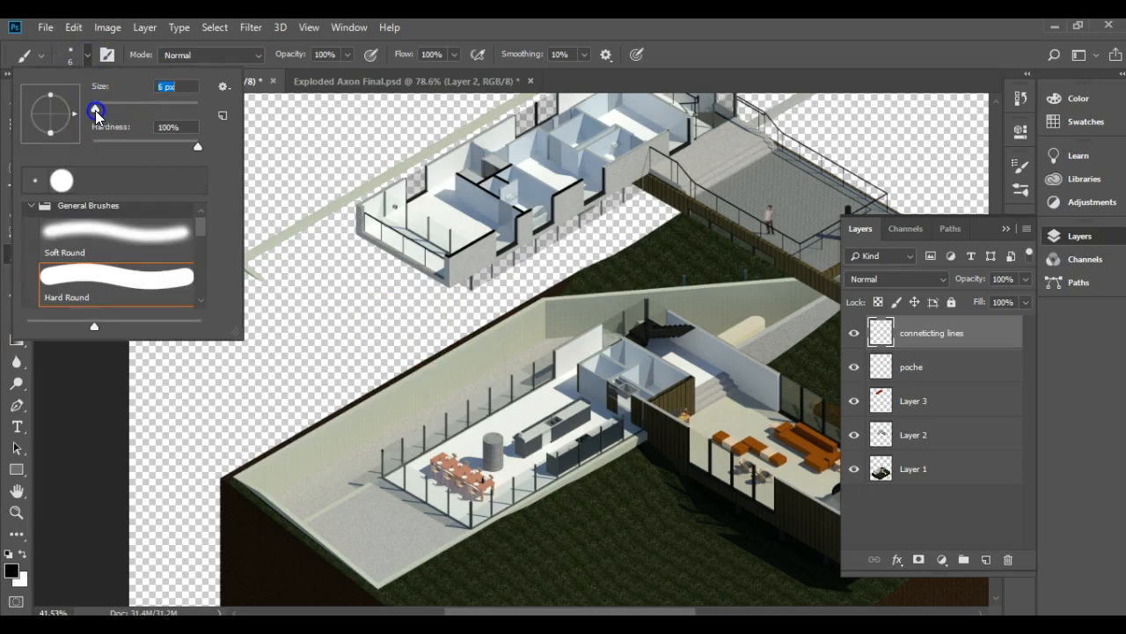
pyautogui.click(159, 88)
# - Test the brush with a freehand dotted scribble on the empty area beside the model, then undo it
pyautogui.moveTo(301, 396)
pyautogui.mouseDown()
pyautogui.moveTo(324, 323)
pyautogui.moveTo(434, 326)
pyautogui.moveTo(403, 371)
pyautogui.moveTo(362, 326)
pyautogui.moveTo(283, 334)
pyautogui.mouseUp()
pyautogui.scroll(-5, 242, 443)
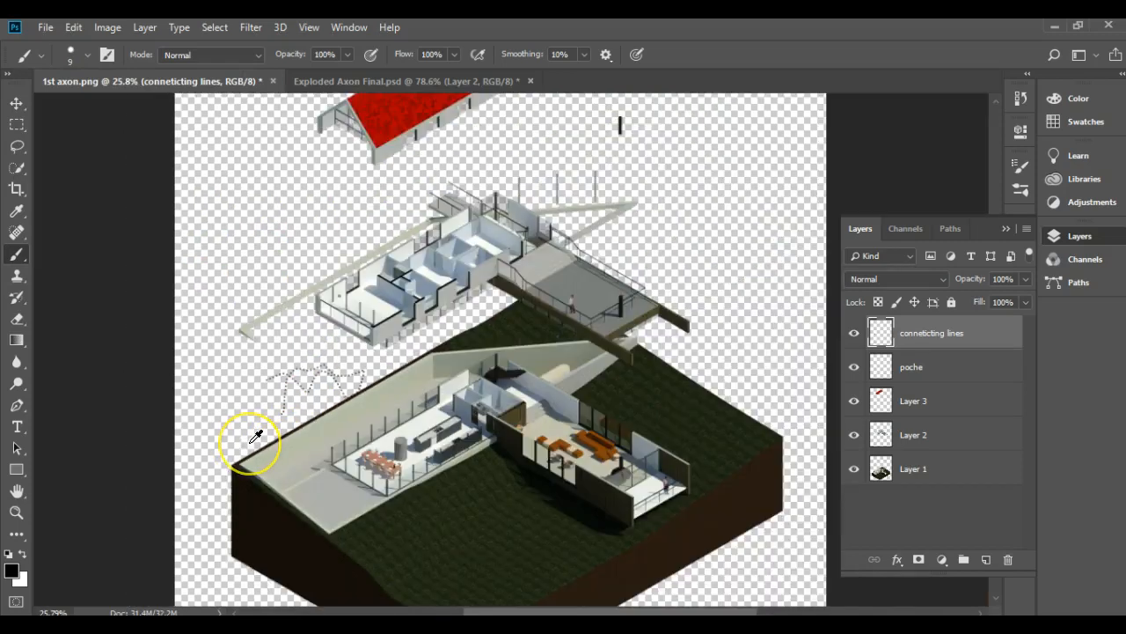
pyautogui.scroll(5, 246, 442)
pyautogui.hotkey('ctrl', 'z')
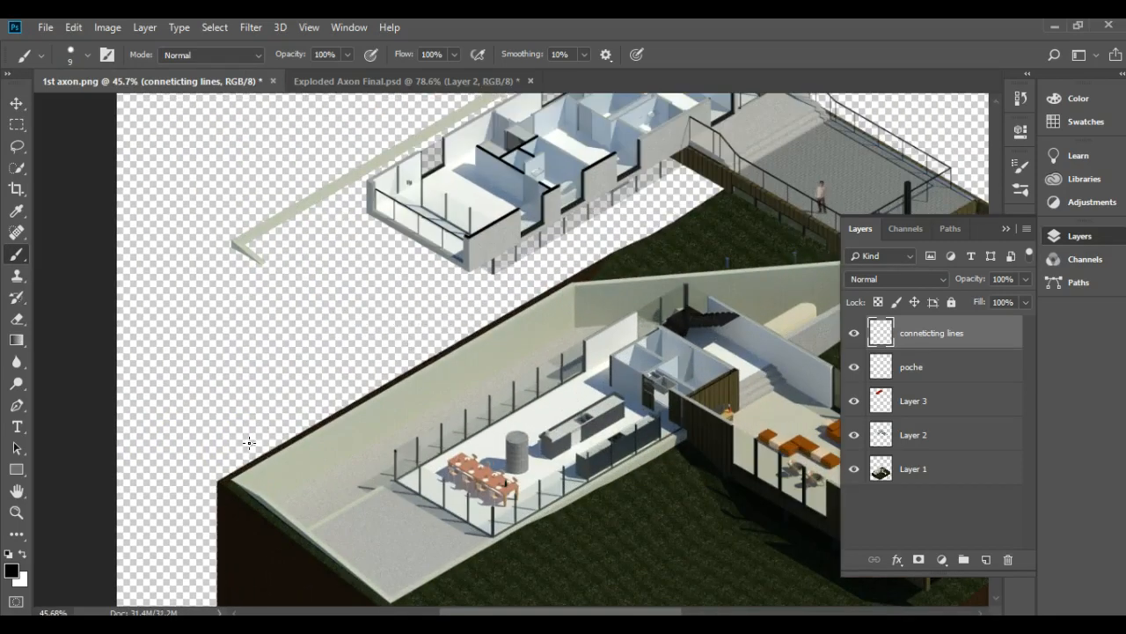
# - Paint a straight dotted line from the glazed room's rear-left post up to the left end of the upper floor
pyautogui.click(284, 412)
pyautogui.click(396, 450)
pyautogui.keyDown('shift'); pyautogui.click(392, 204); pyautogui.keyUp('shift')
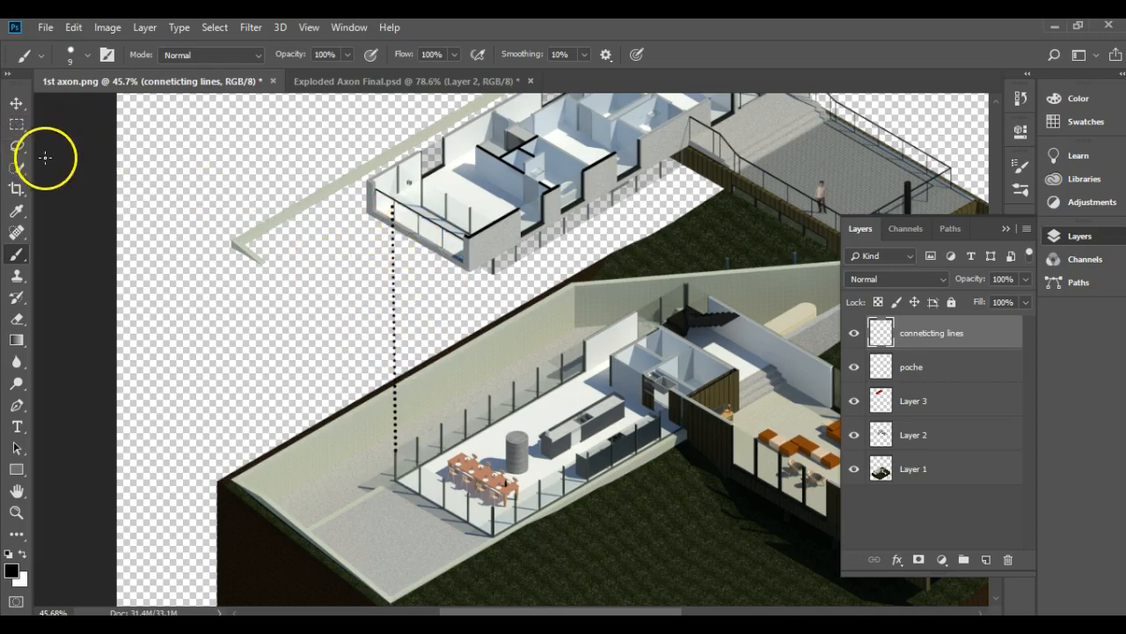
# - Delete the part of the dotted line overlapping the upper floor using a Polygonal Lasso selection, then deselect
pyautogui.click(17, 146)
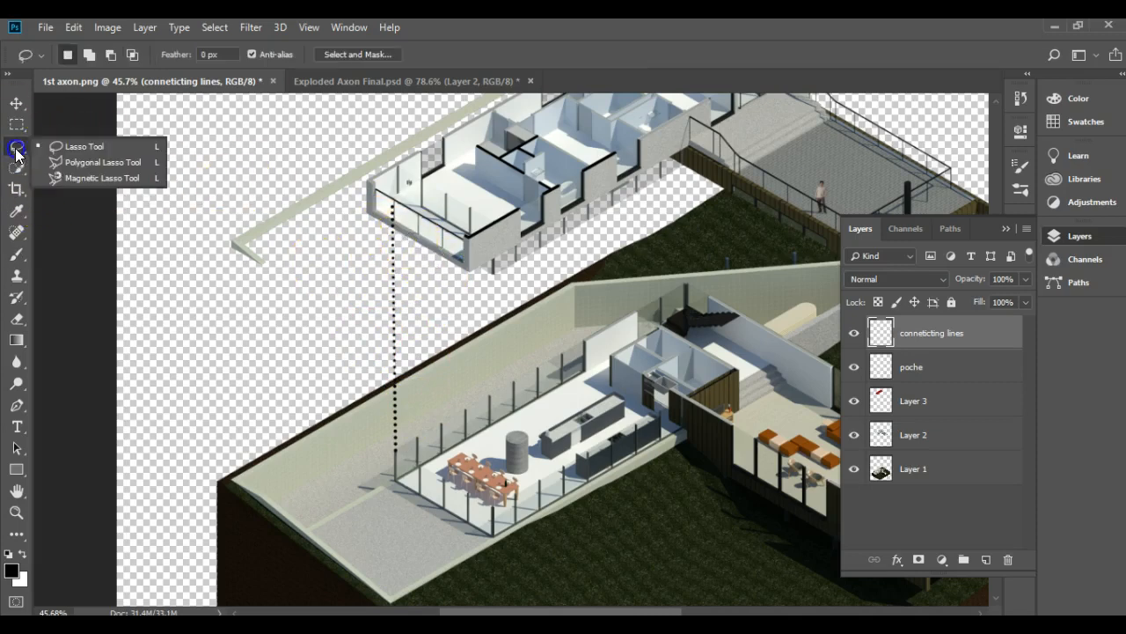
pyautogui.click(57, 160)
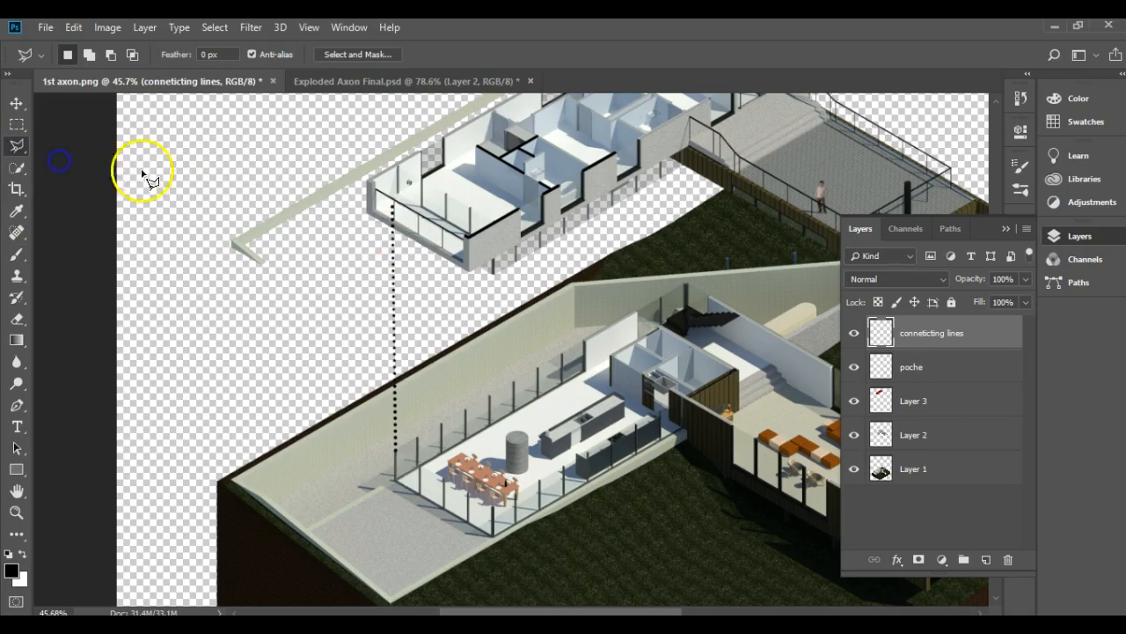
pyautogui.click(369, 215)
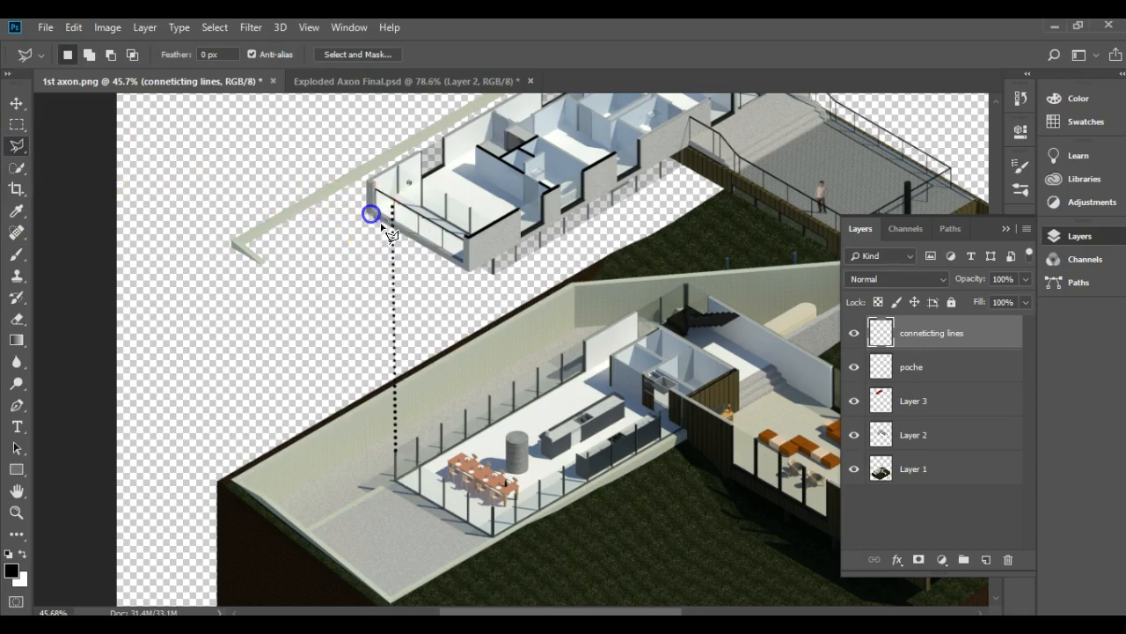
pyautogui.click(425, 243)
pyautogui.click(451, 197)
pyautogui.click(322, 156)
pyautogui.hotkey('ctrl', 'd')
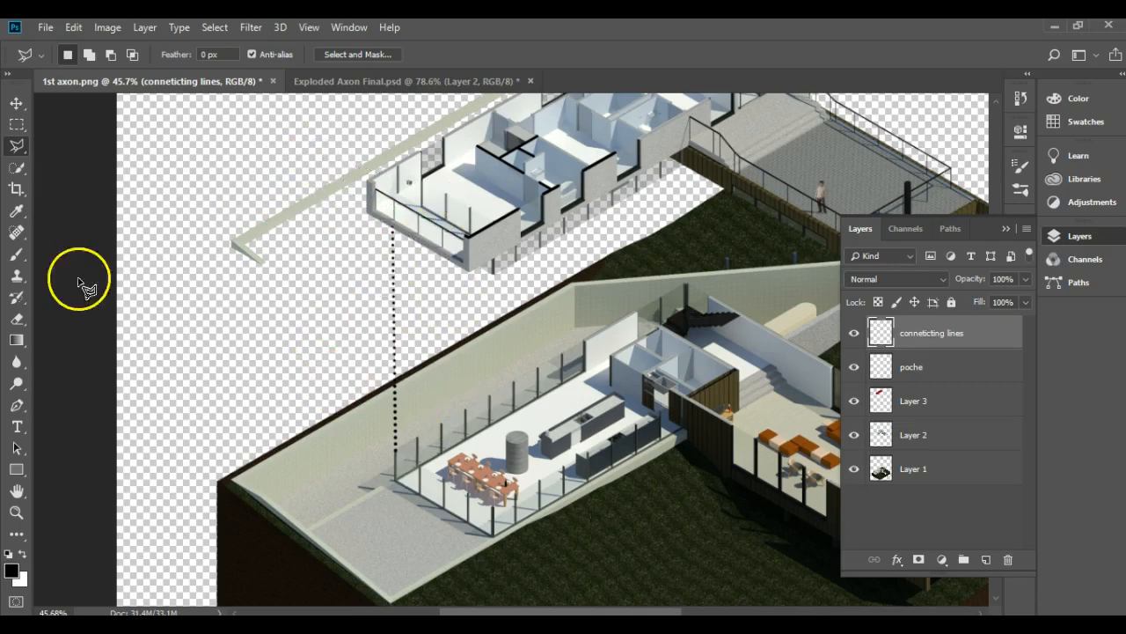
# - Paint straight dotted lines linking the glazed room's front corner post and the inner corner of the timber wing to the upper floor
pyautogui.click(17, 255)
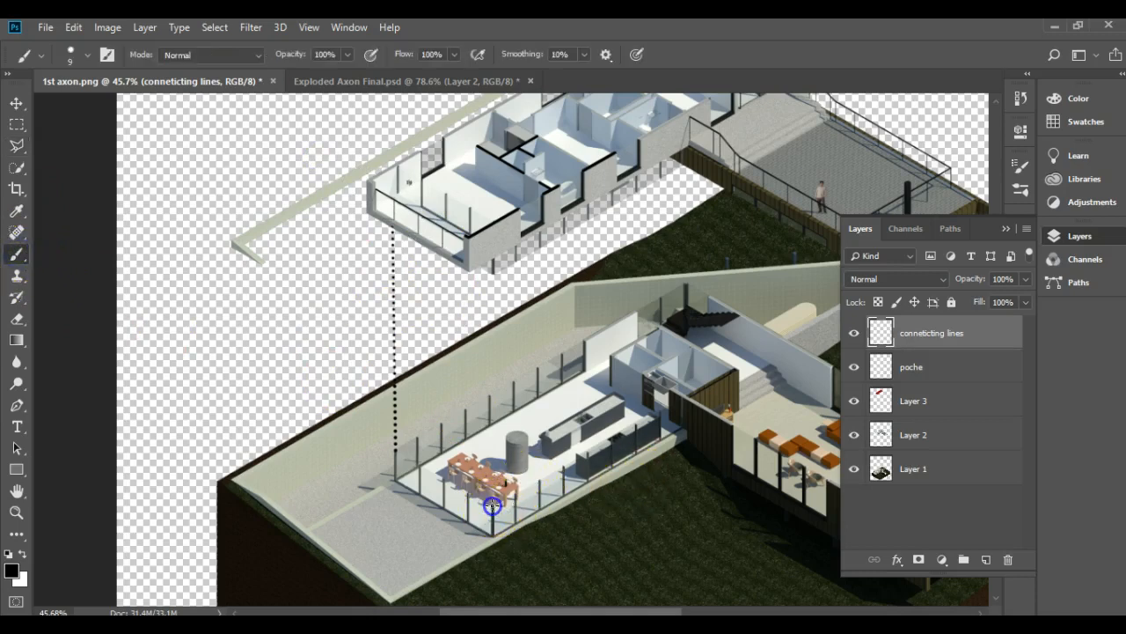
pyautogui.keyDown('shift'); pyautogui.click(491, 269); pyautogui.keyUp('shift')
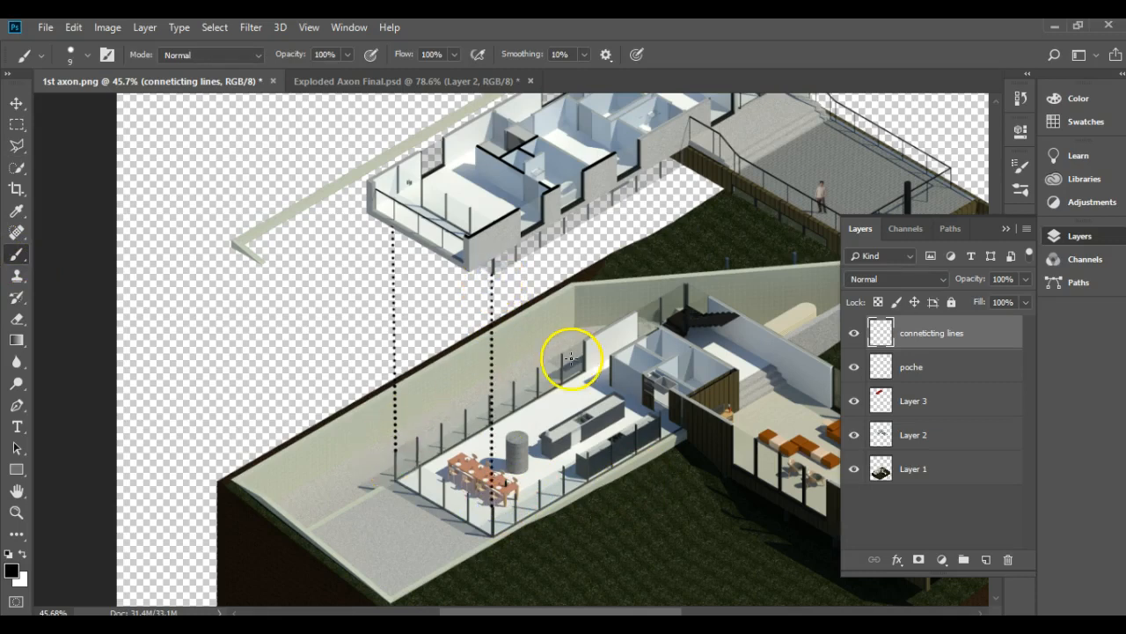
pyautogui.scroll(-3, 276, 327)
pyautogui.scroll(2, 576, 359)
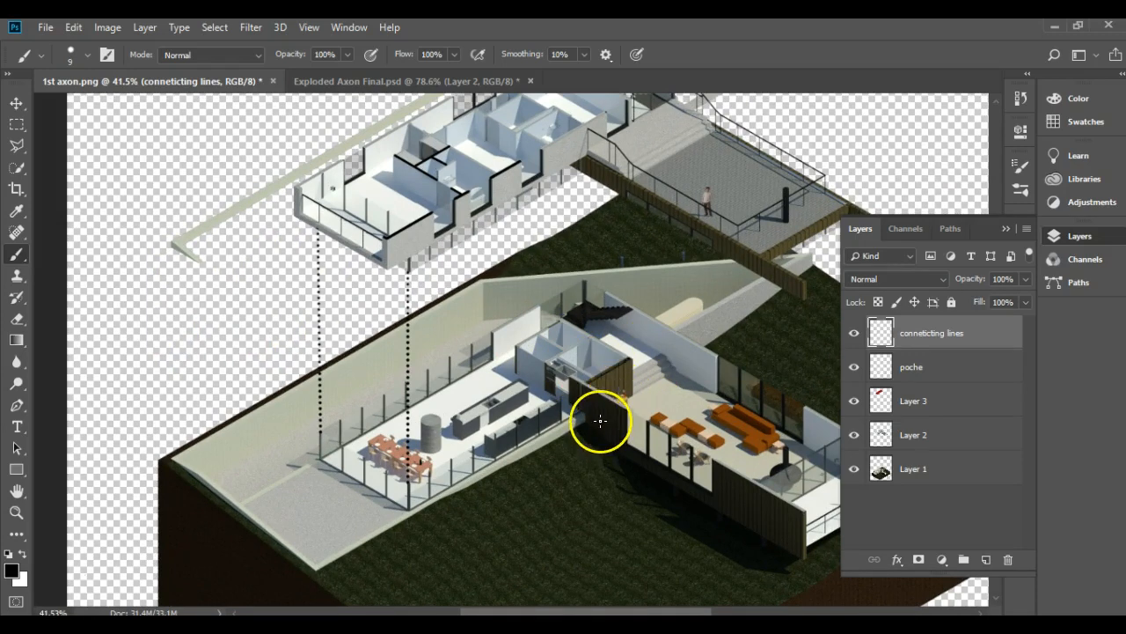
pyautogui.click(582, 172)
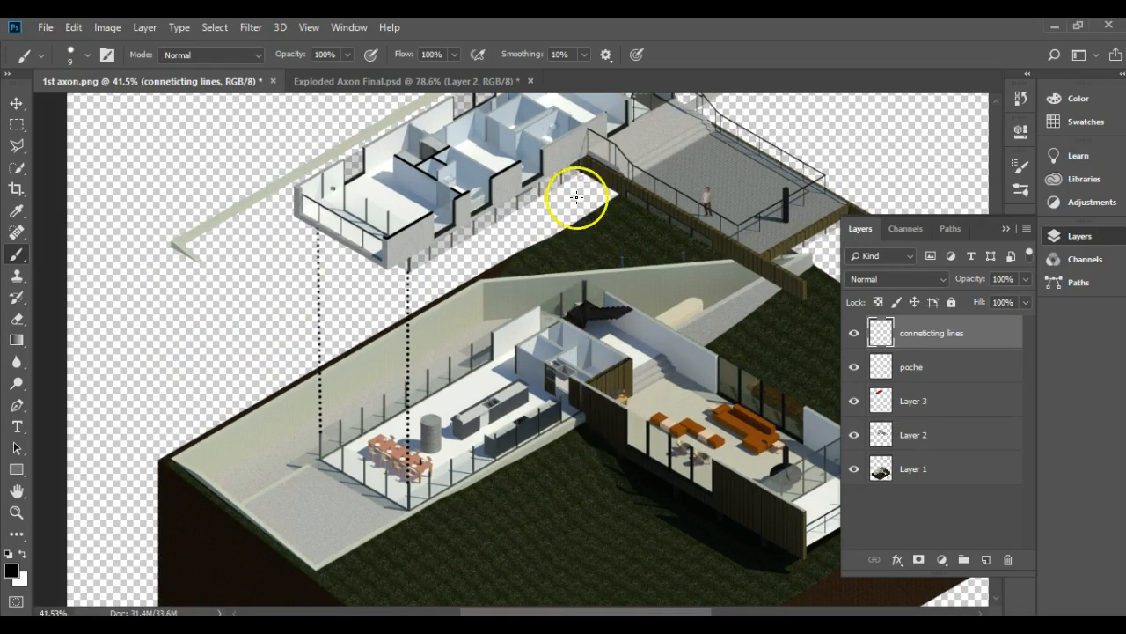
pyautogui.keyDown('shift'); pyautogui.click(574, 387); pyautogui.keyUp('shift')
# - Paint vertical dotted lines linking both outer wall ends of the timber wing to the deck above, plus one by the stair post
pyautogui.scroll(-3, 371, 377)
pyautogui.scroll(2, 691, 484)
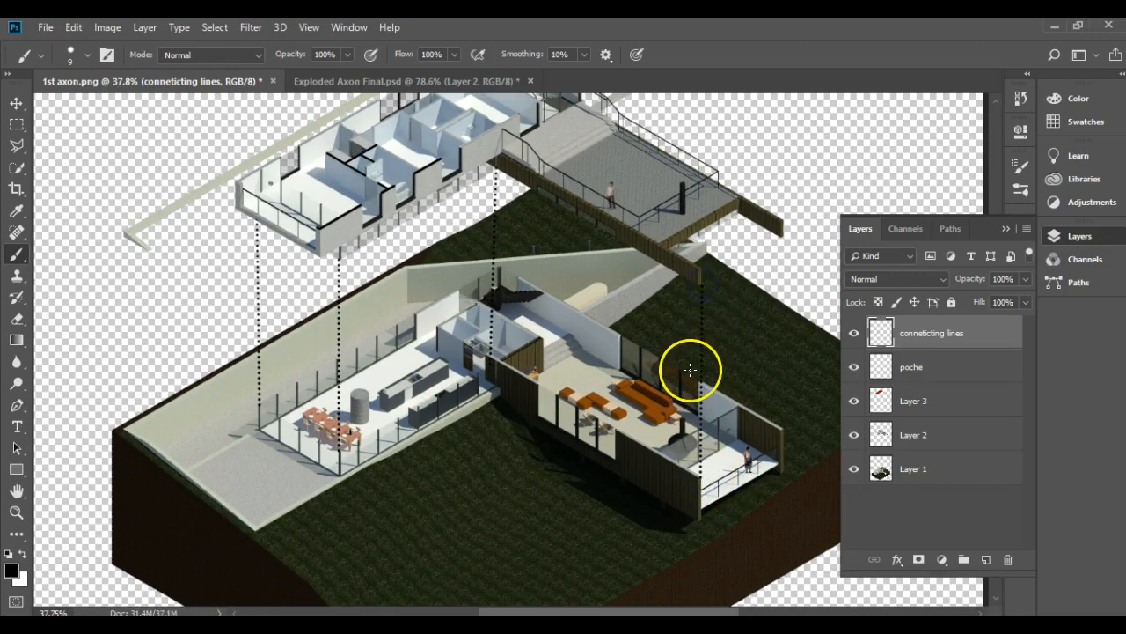
pyautogui.scroll(5, 581, 363)
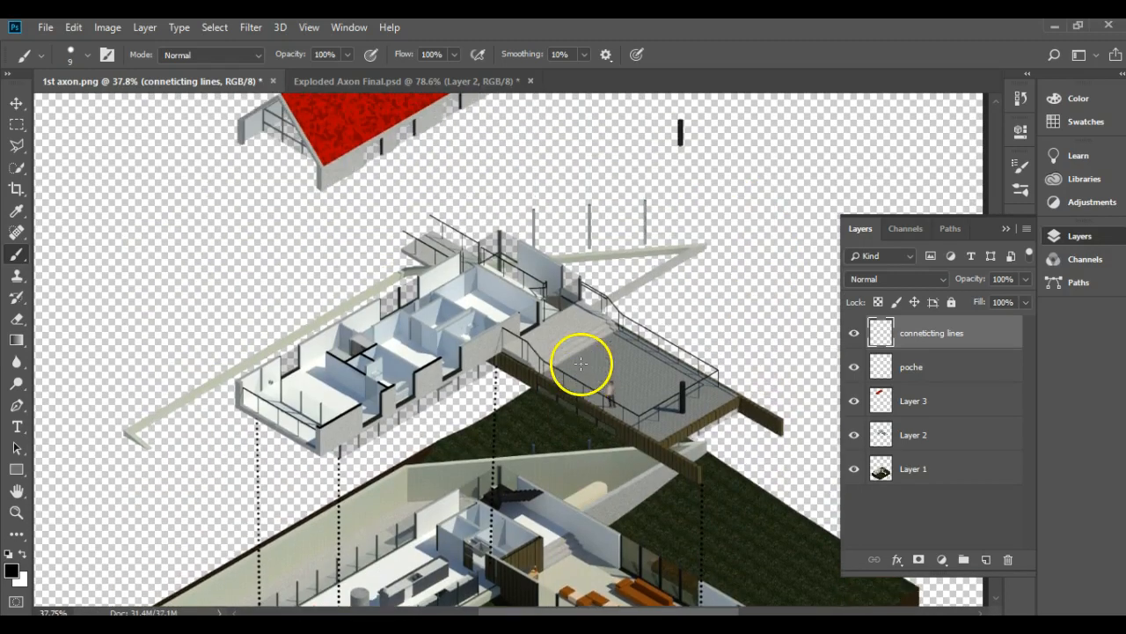
pyautogui.click(500, 463)
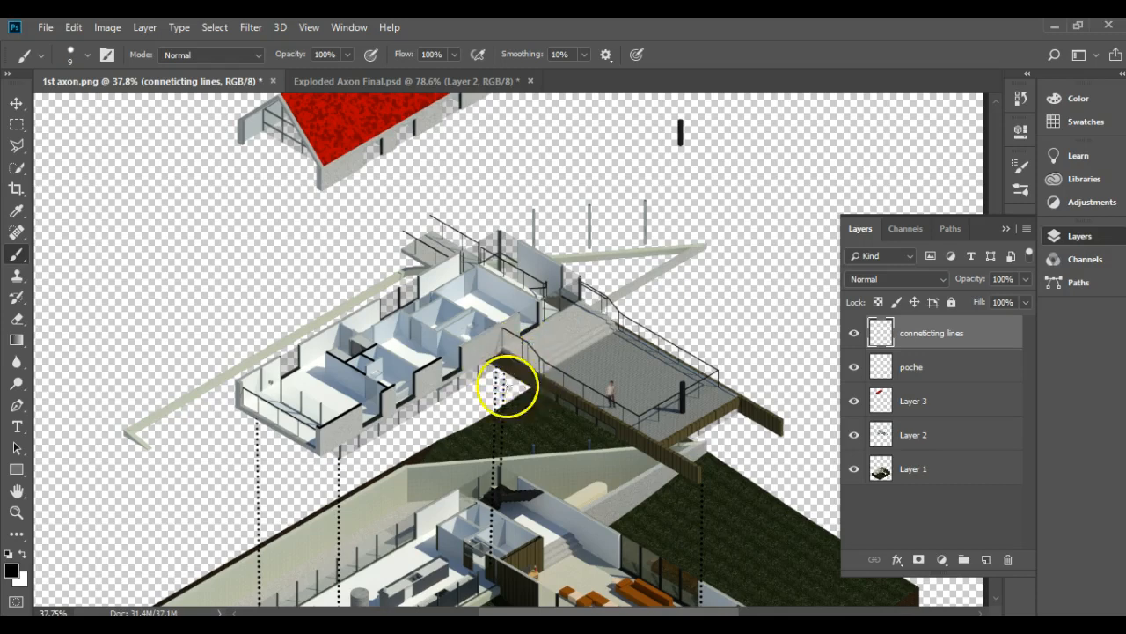
pyautogui.scroll(-2, 396, 335)
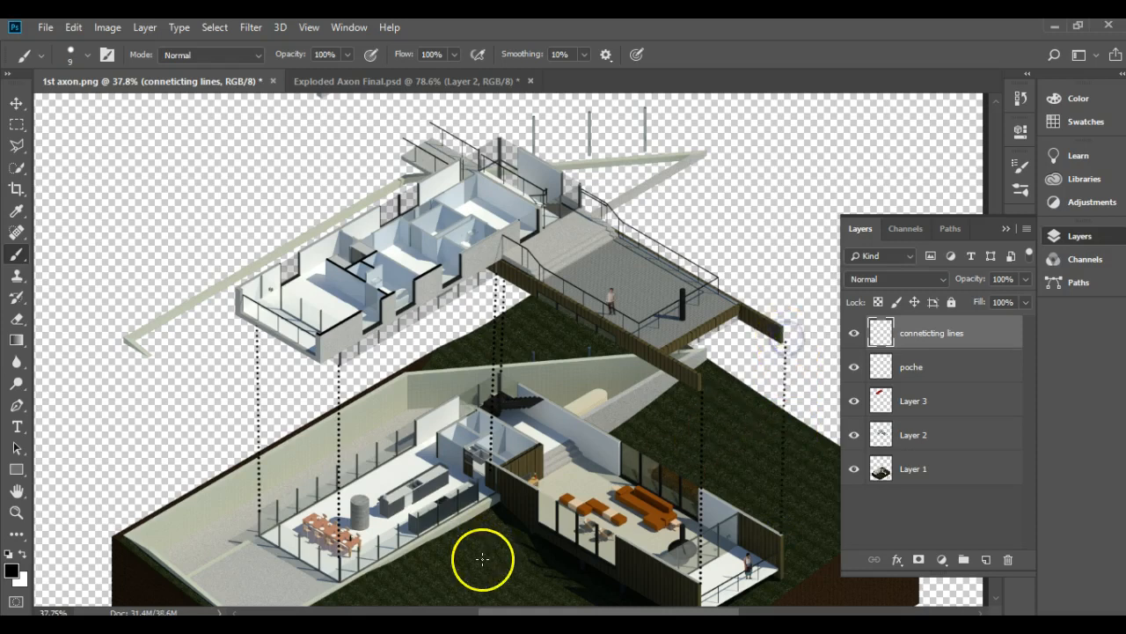
pyautogui.scroll(-3, 464, 355)
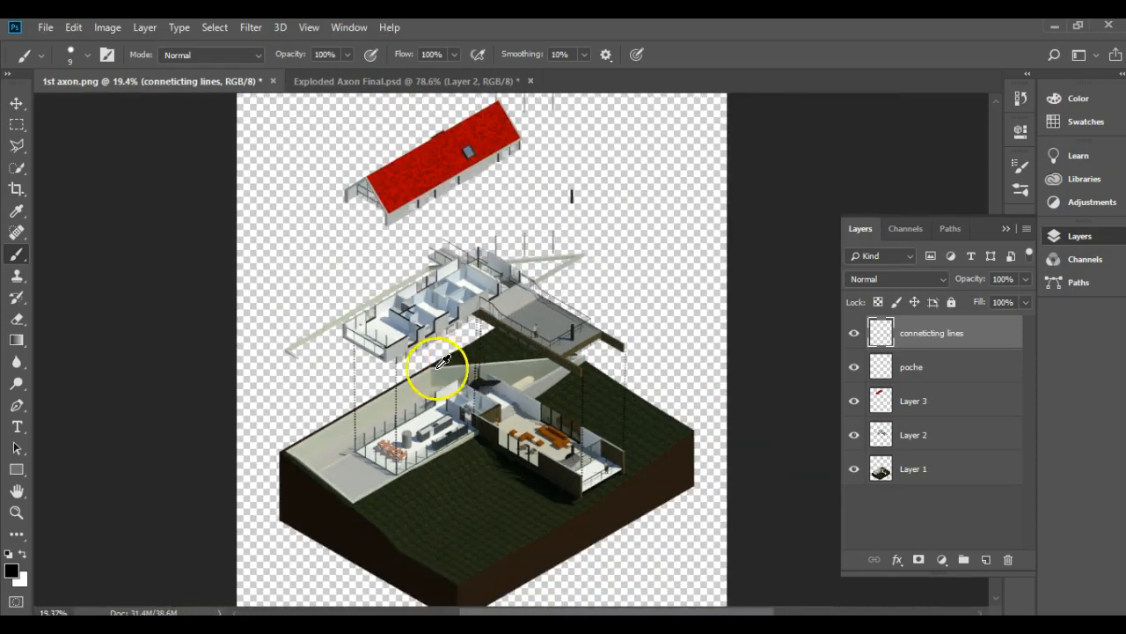
# - Paint straight vertical dotted lines linking the upper floor to both front gable-end corners and the far lower corner of the red roof
pyautogui.scroll(3, 369, 290)
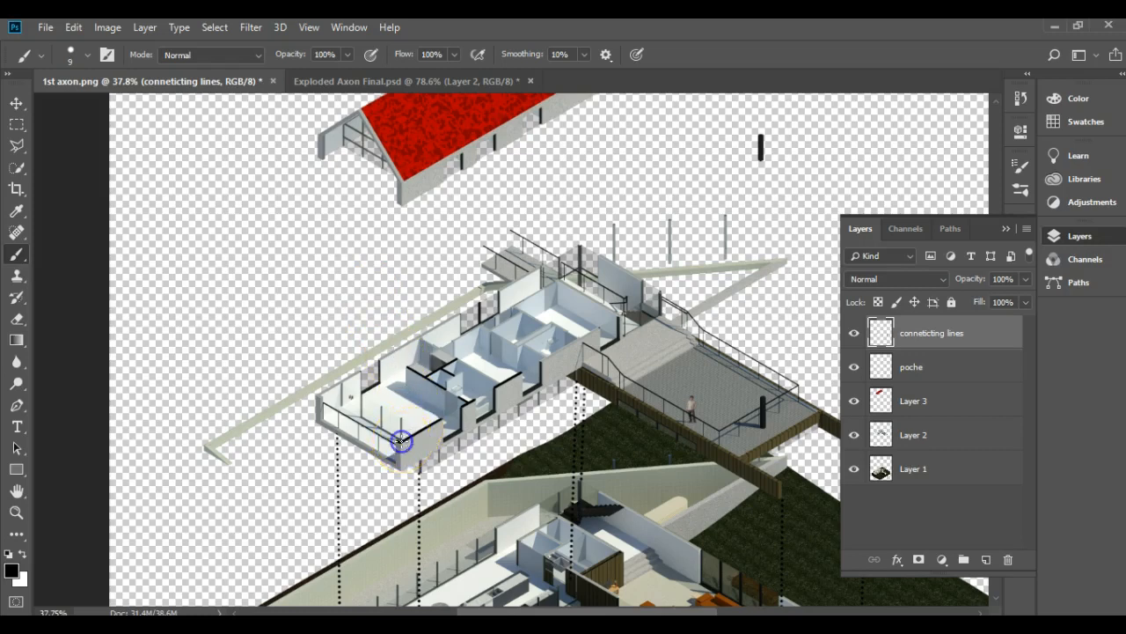
pyautogui.keyDown('shift'); pyautogui.click(402, 203); pyautogui.keyUp('shift')
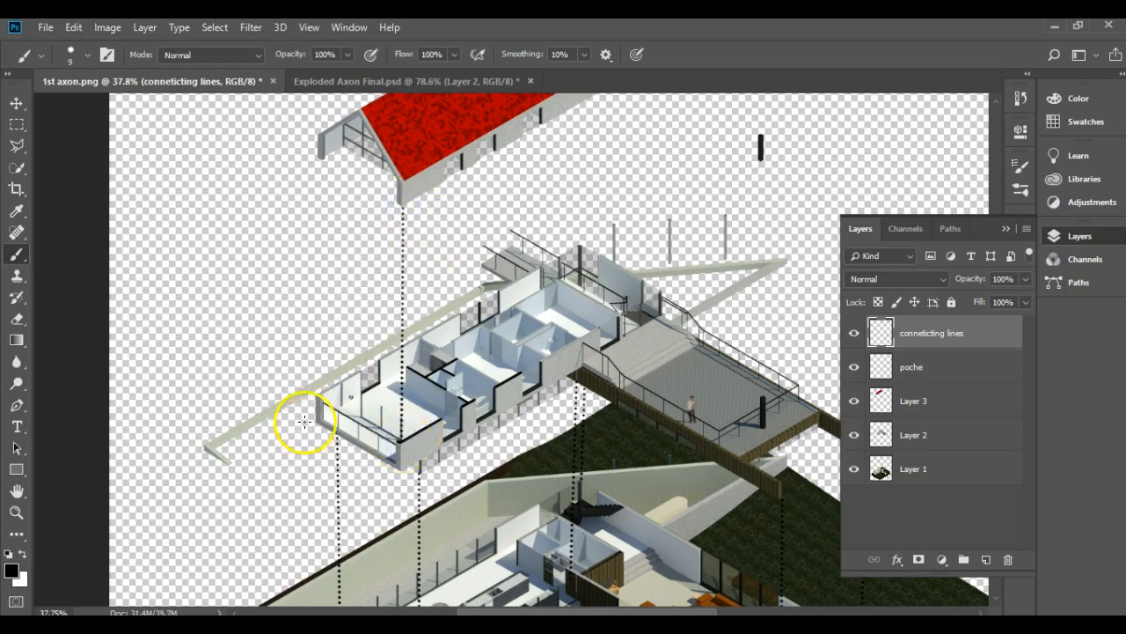
pyautogui.click(318, 155)
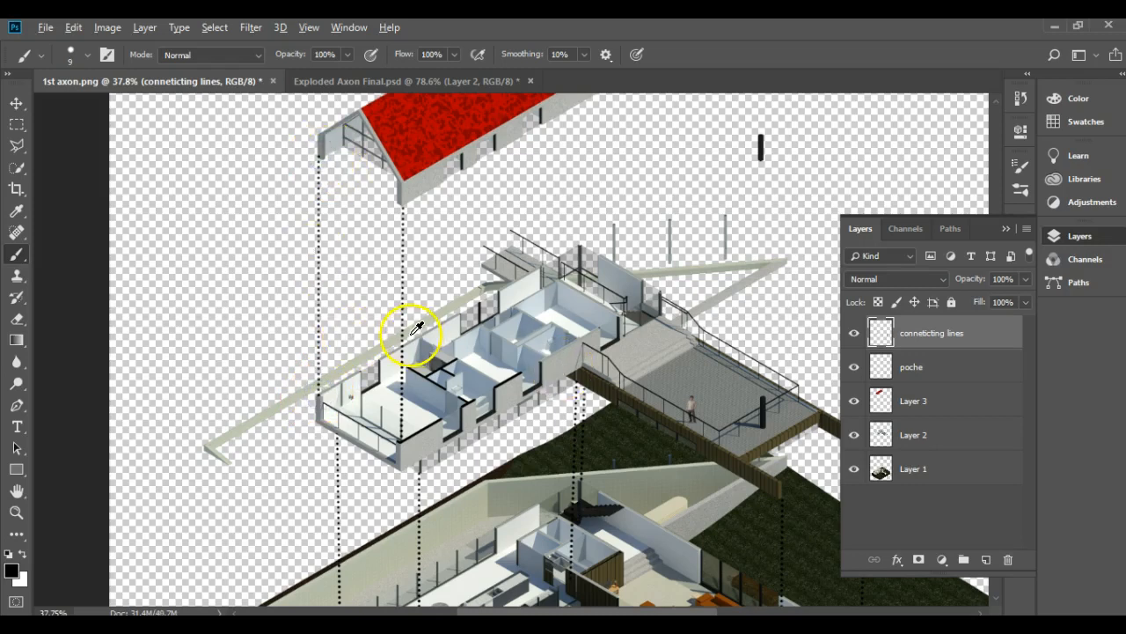
pyautogui.scroll(-2, 410, 333)
pyautogui.click(601, 303)
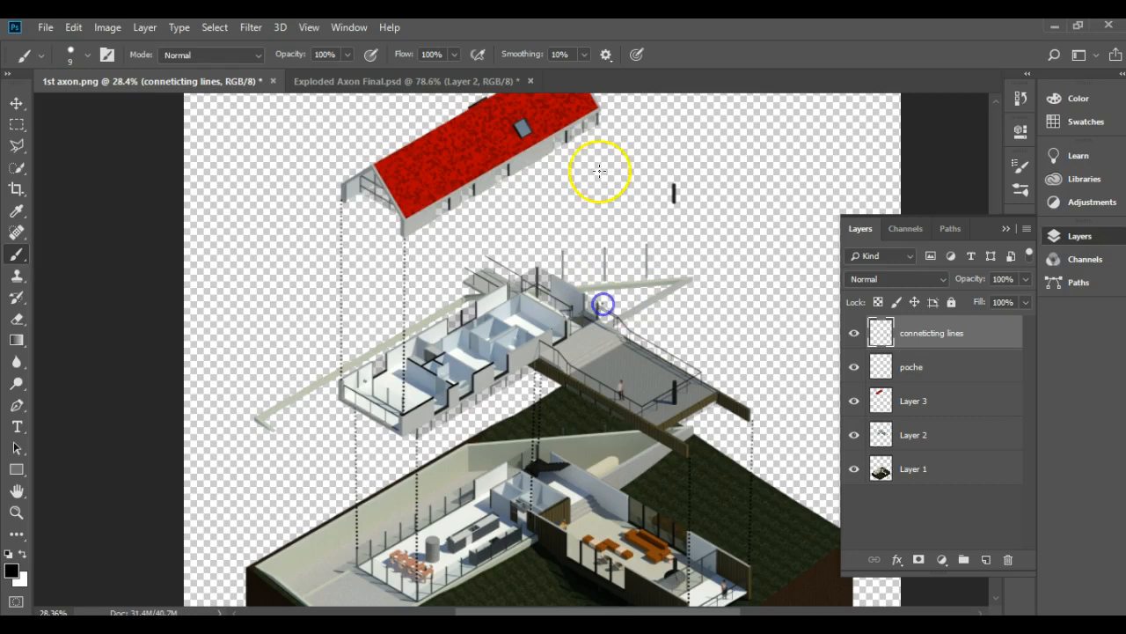
pyautogui.keyDown('shift'); pyautogui.click(601, 125); pyautogui.keyUp('shift')
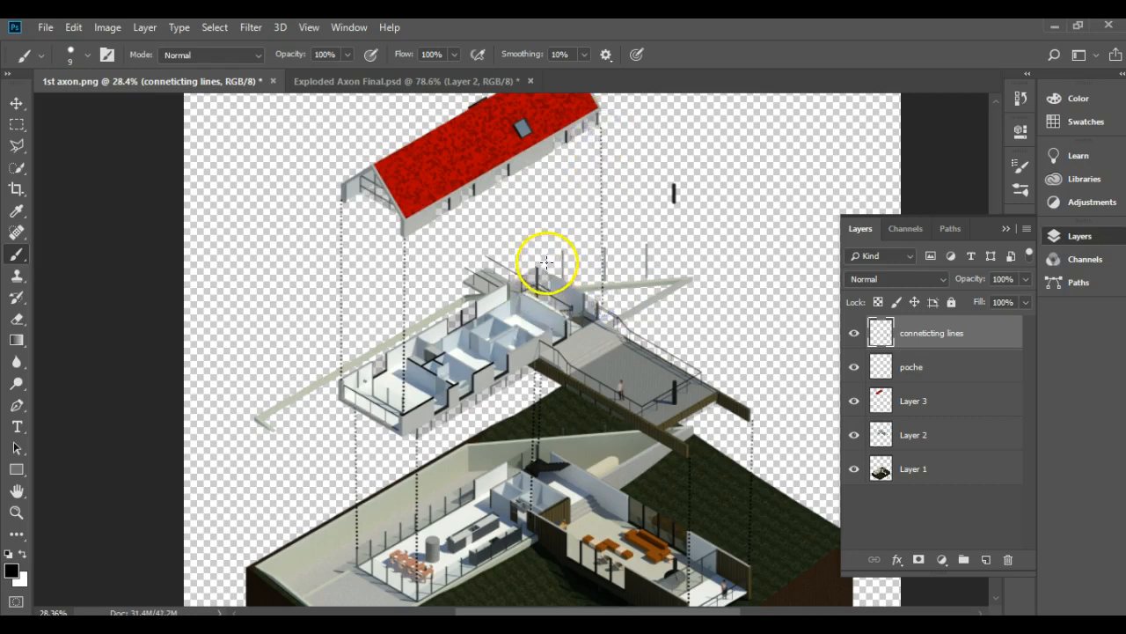
pyautogui.keyDown('shift'); pyautogui.click(542, 156); pyautogui.keyUp('shift')
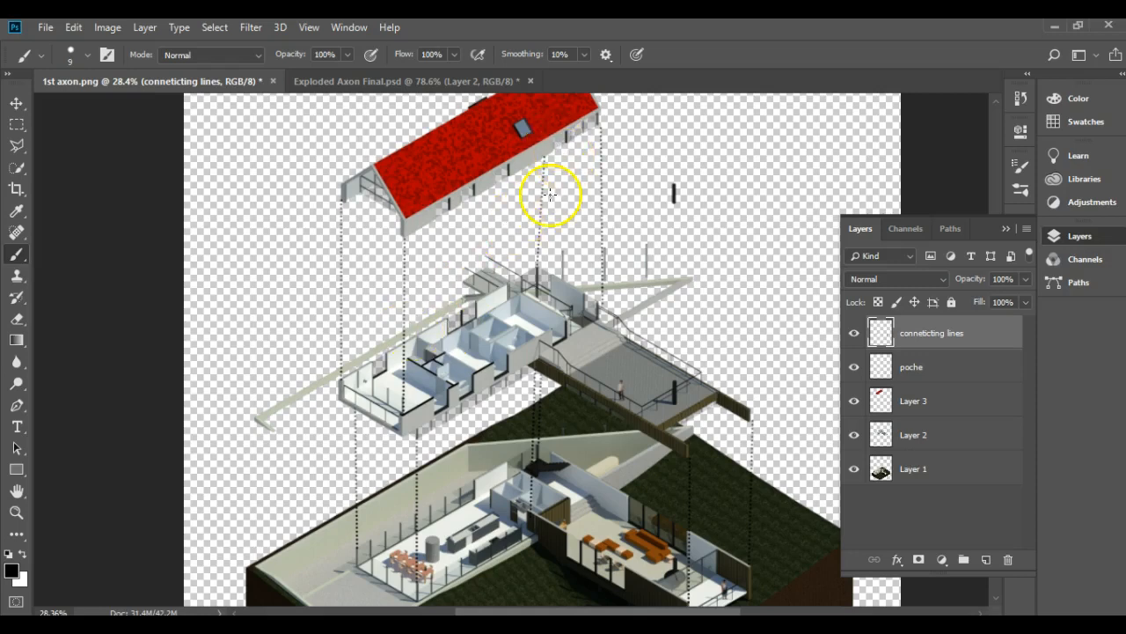
pyautogui.scroll(2, 568, 193)
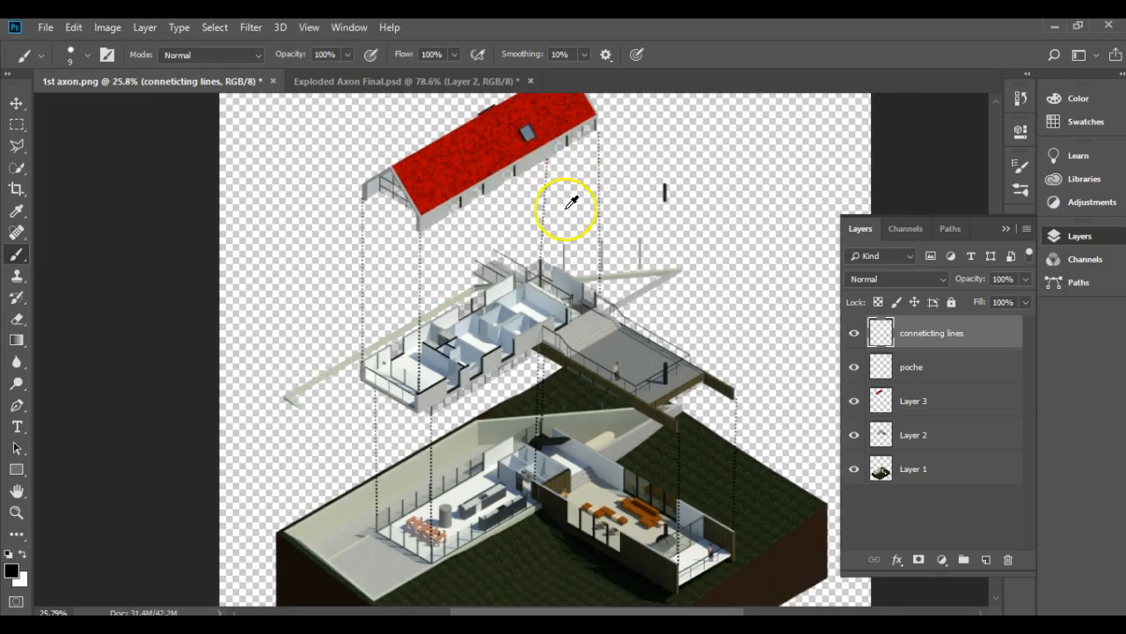
pyautogui.hotkey('ctrl', 'z')
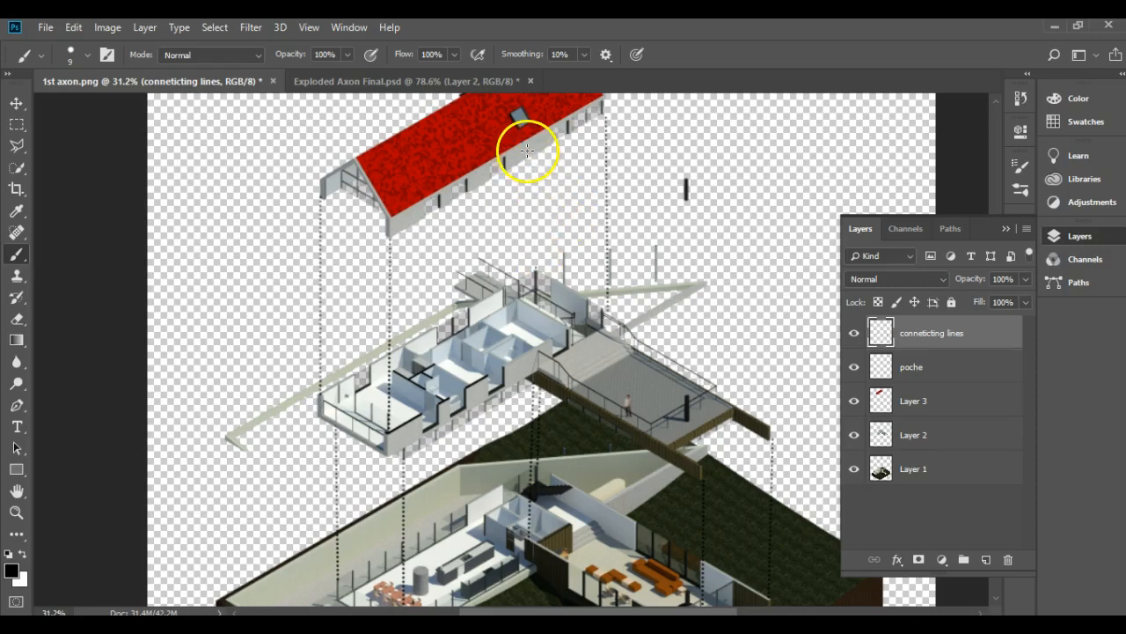
# - Paint a straight vertical dotted line from the roof's long lower edge down to the dark post at the back of the upper floor
pyautogui.click(534, 151)
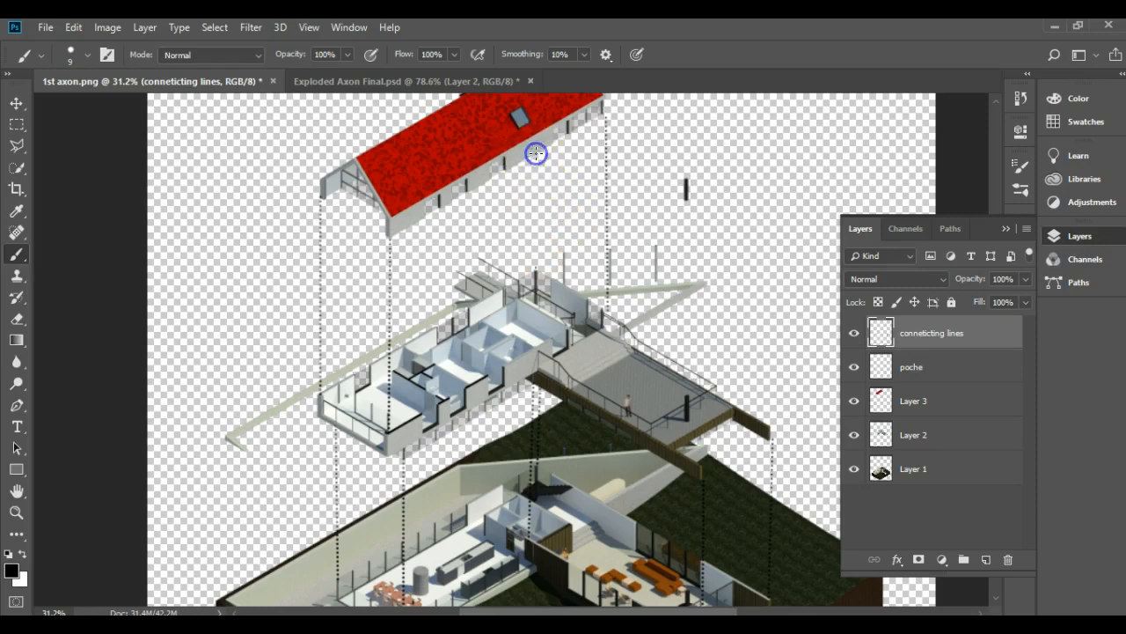
pyautogui.keyDown('shift'); pyautogui.click(534, 267); pyautogui.keyUp('shift')
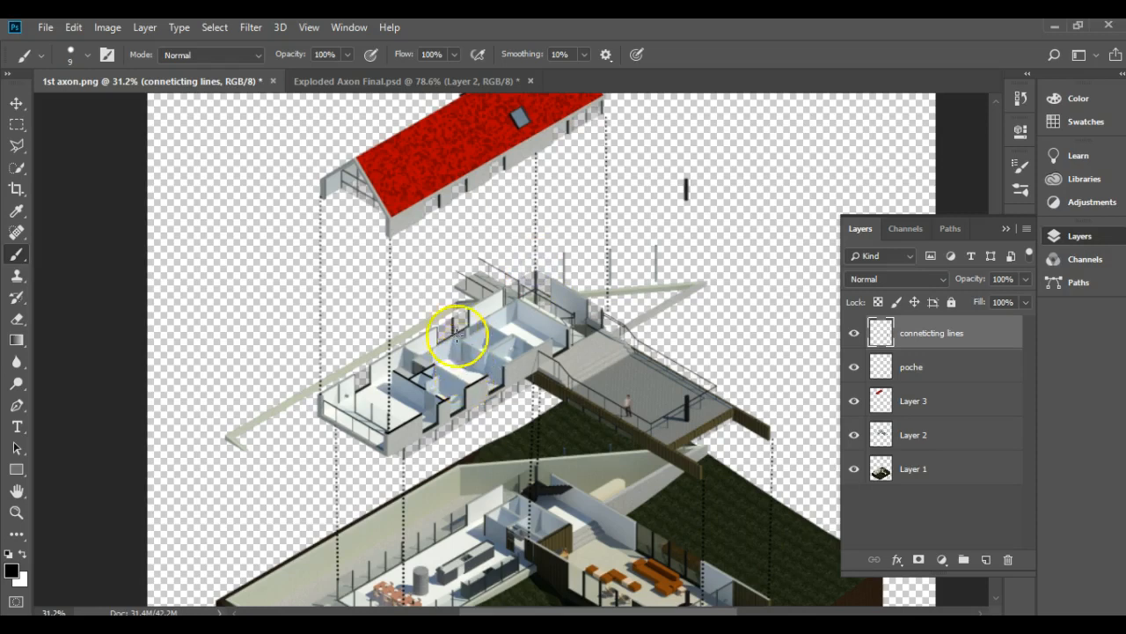
pyautogui.scroll(-1, 453, 319)
pyautogui.scroll(-1, 453, 318)
pyautogui.scroll(-2, 347, 259)
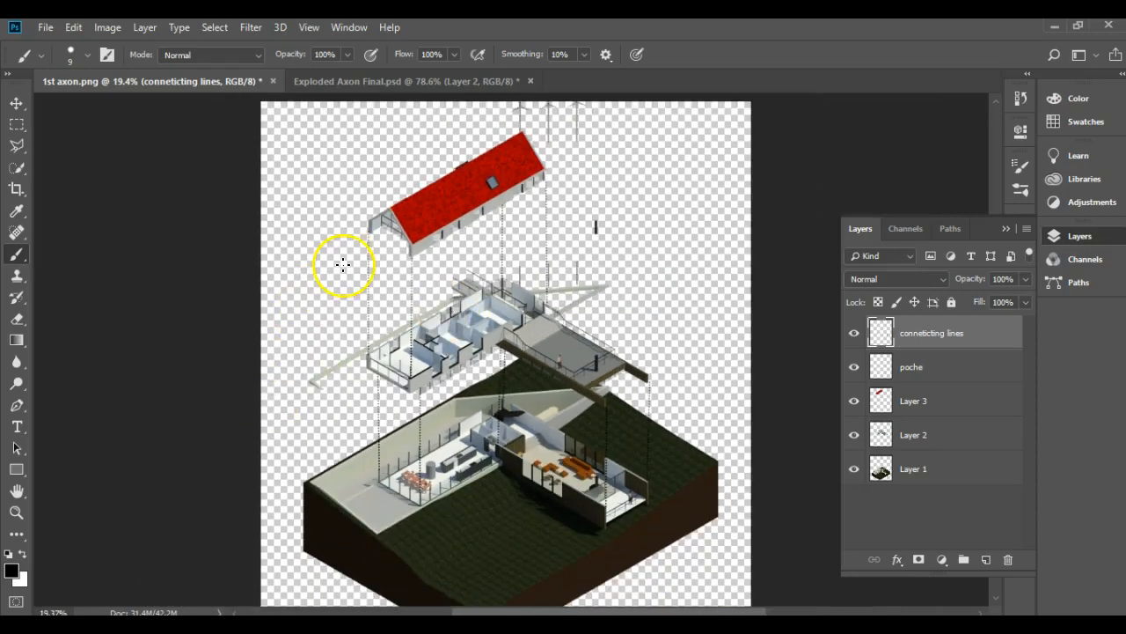
# - Consult the layers of the reference drawing Exploded Axon Final.psd and add a new layer beneath Layer 1 in 1st axon.png
pyautogui.click(364, 81)
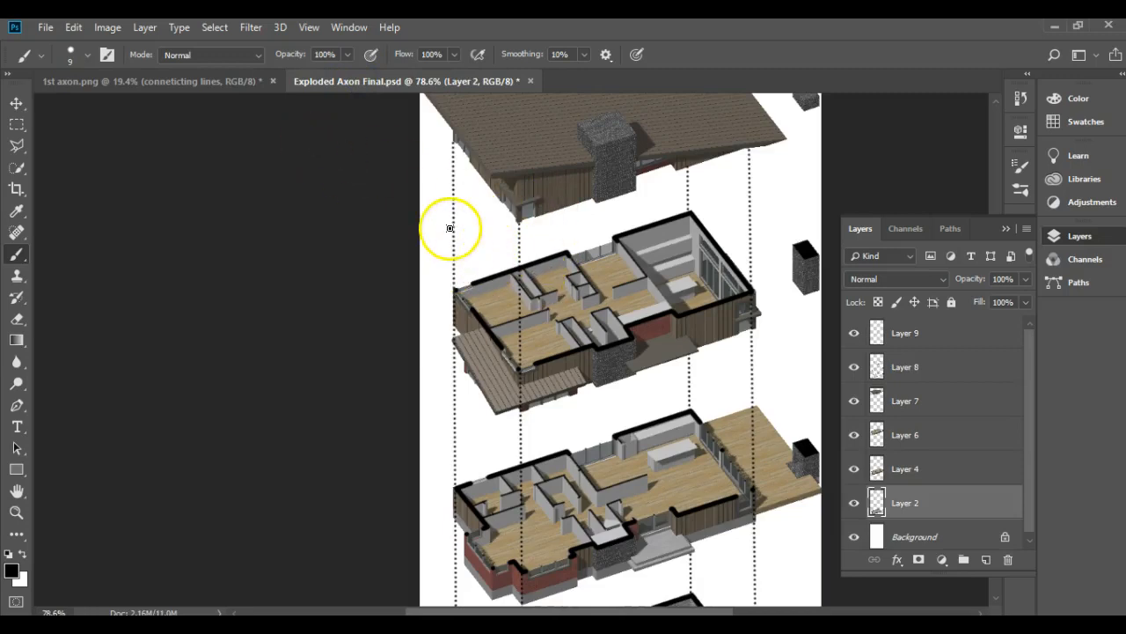
pyautogui.click(246, 81)
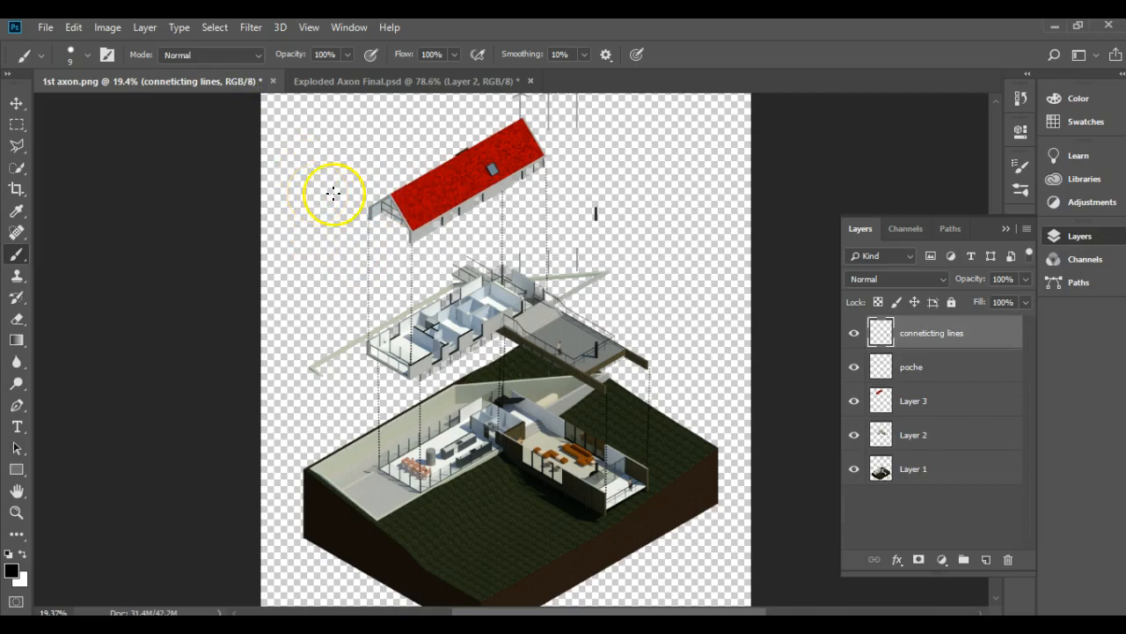
pyautogui.click(321, 77)
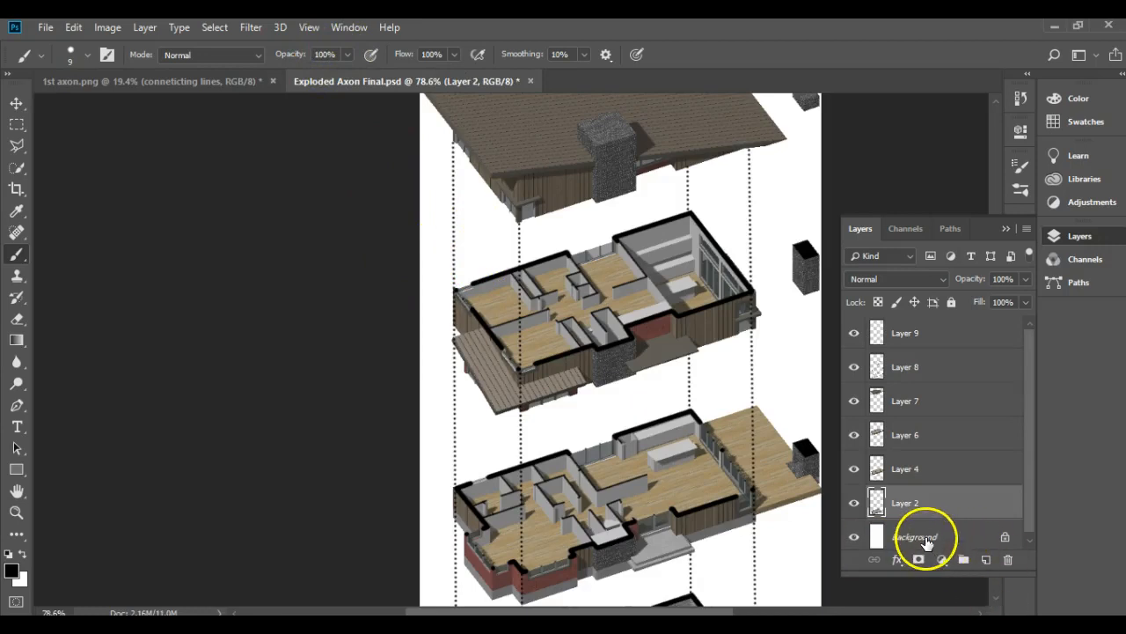
pyautogui.click(68, 86)
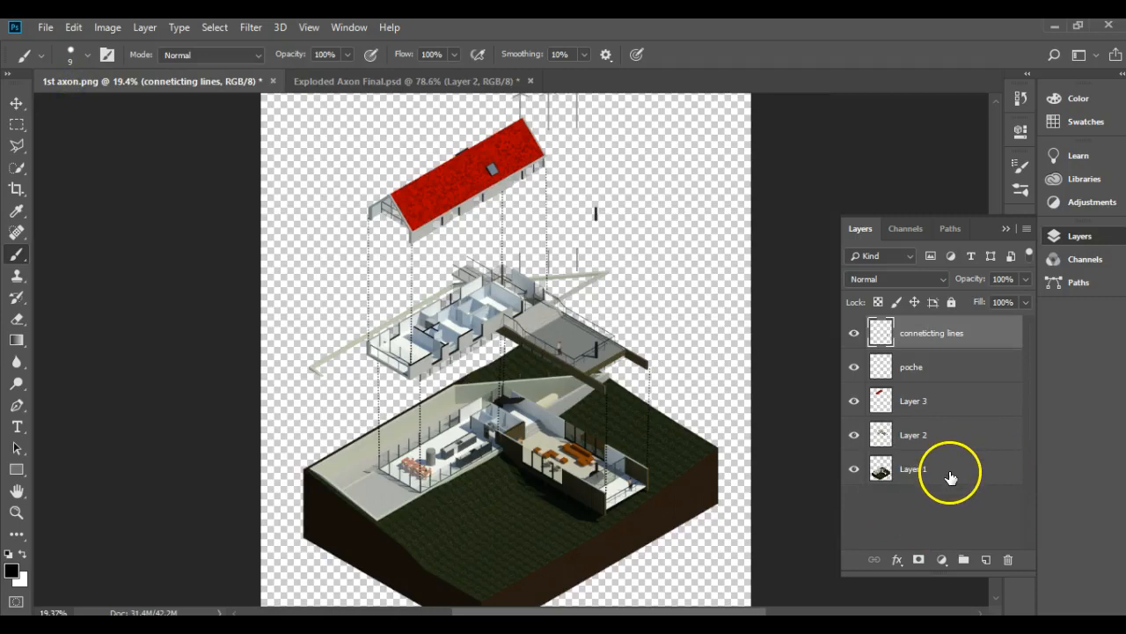
pyautogui.click(986, 564)
pyautogui.moveTo(948, 343); pyautogui.dragTo(948, 523)
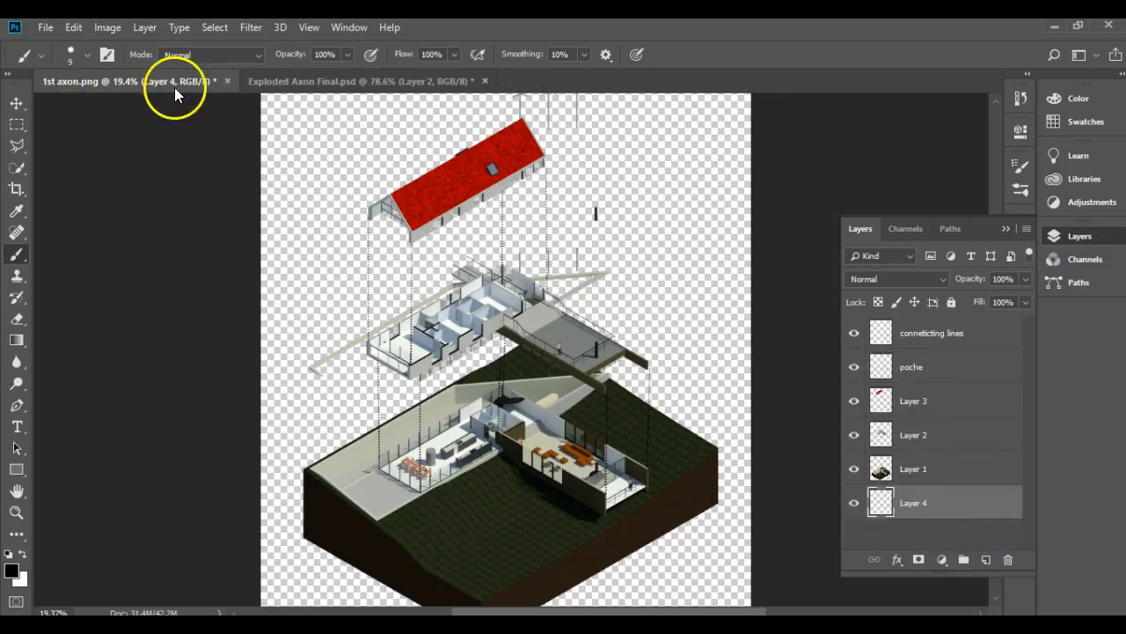
# - Select the entire canvas and fill the new bottom layer with White in Normal mode at 100% opacity
pyautogui.click(215, 28)
pyautogui.click(217, 47)
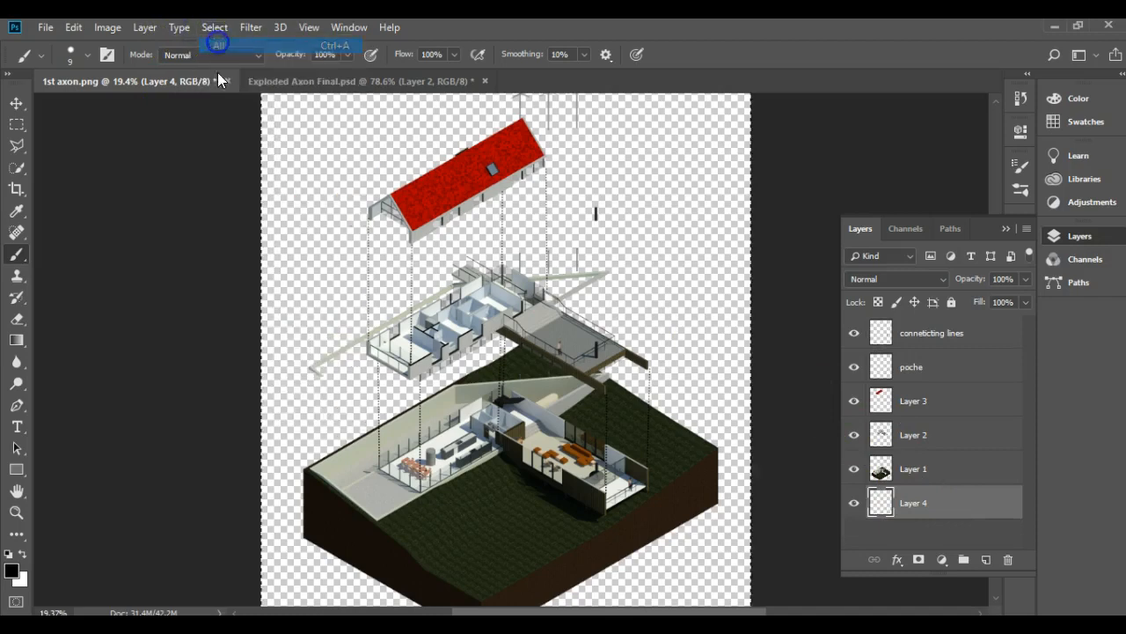
pyautogui.click(77, 29)
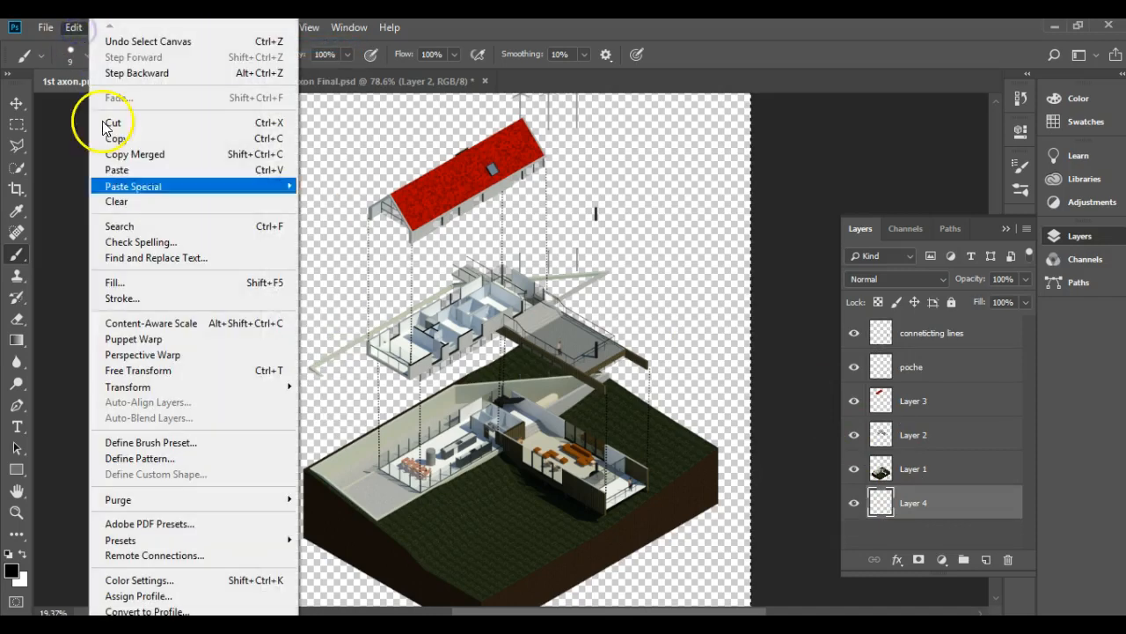
pyautogui.click(141, 284)
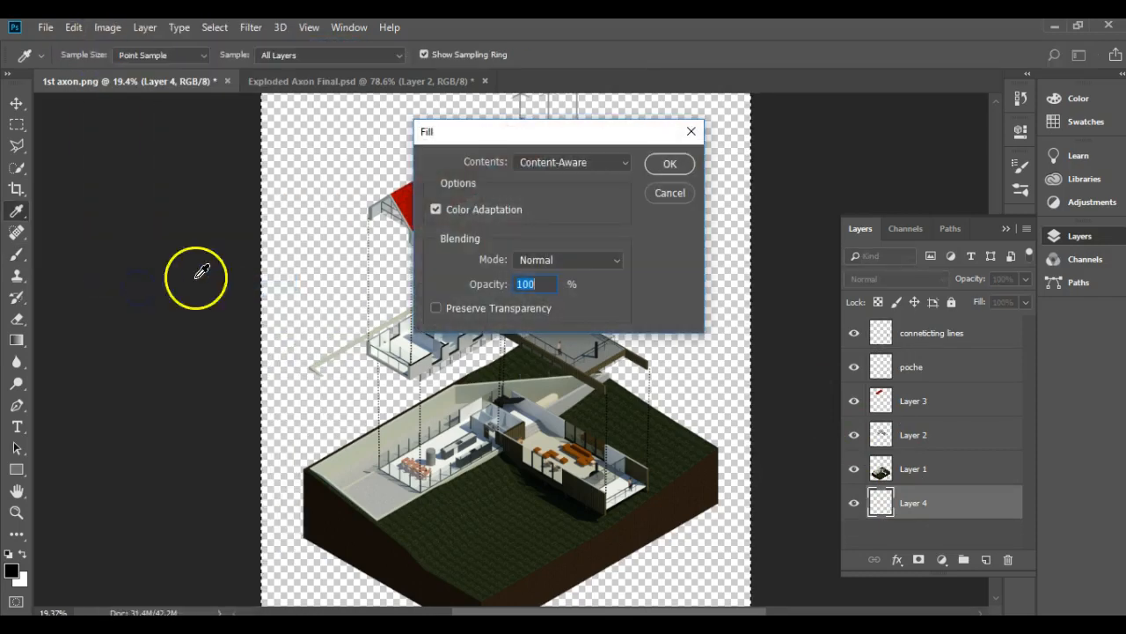
pyautogui.click(539, 162)
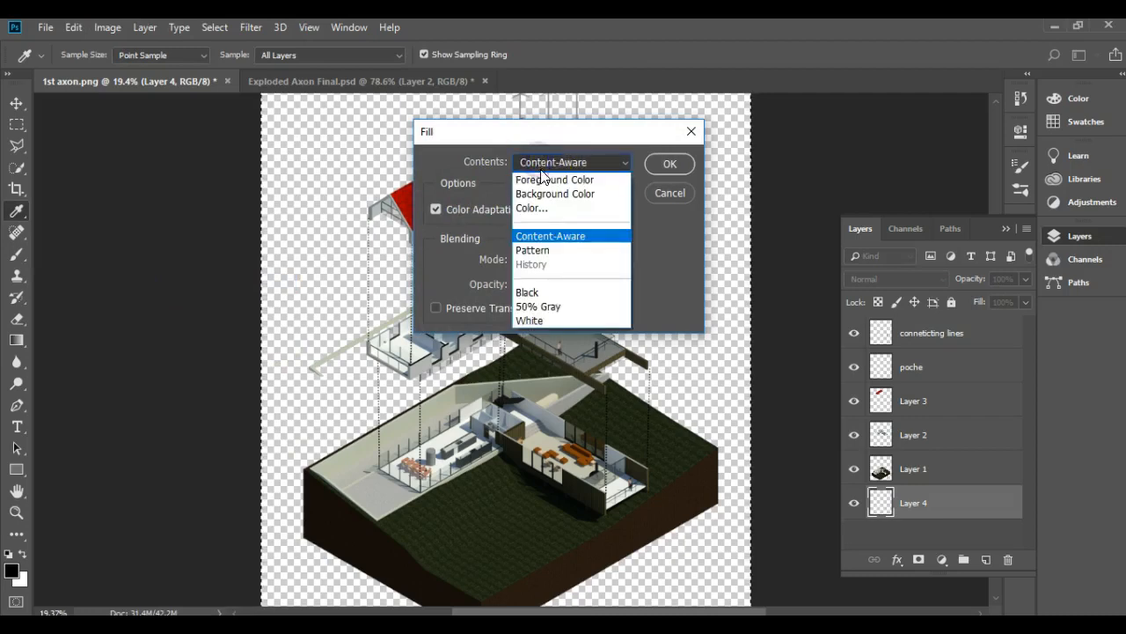
pyautogui.click(576, 319)
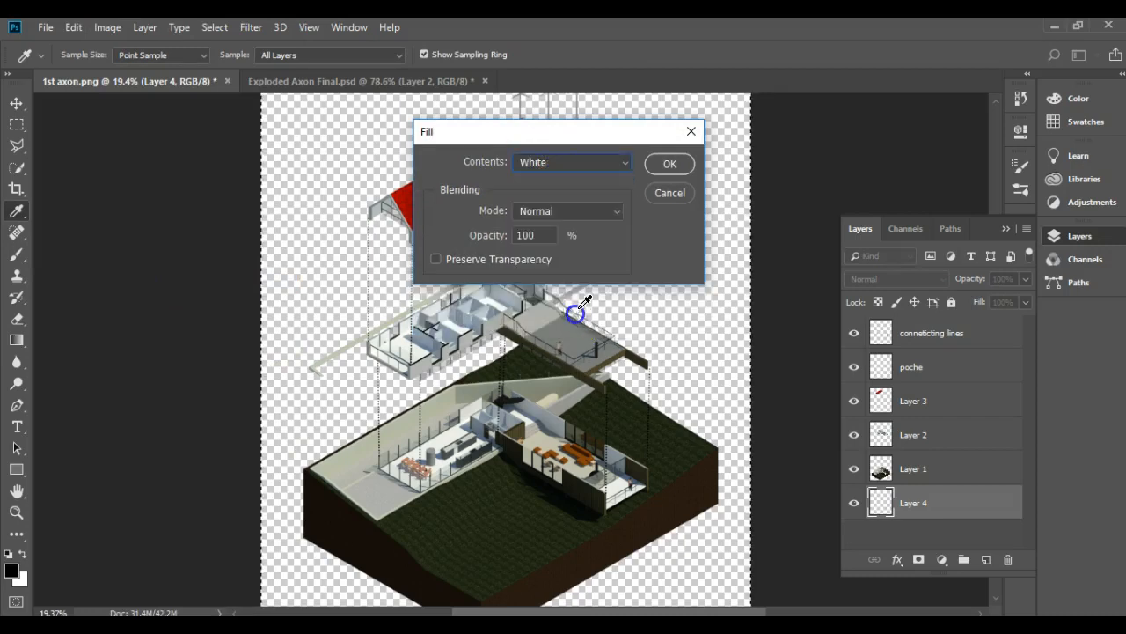
pyautogui.click(672, 165)
pyautogui.press('b')
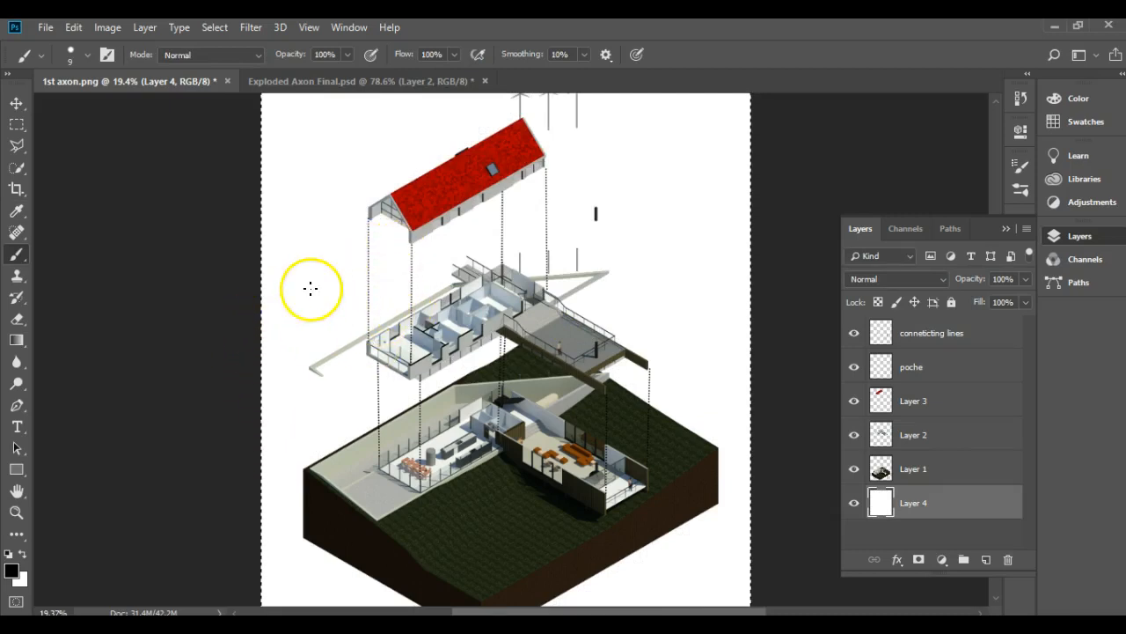
pyautogui.scroll(-1, 322, 290)
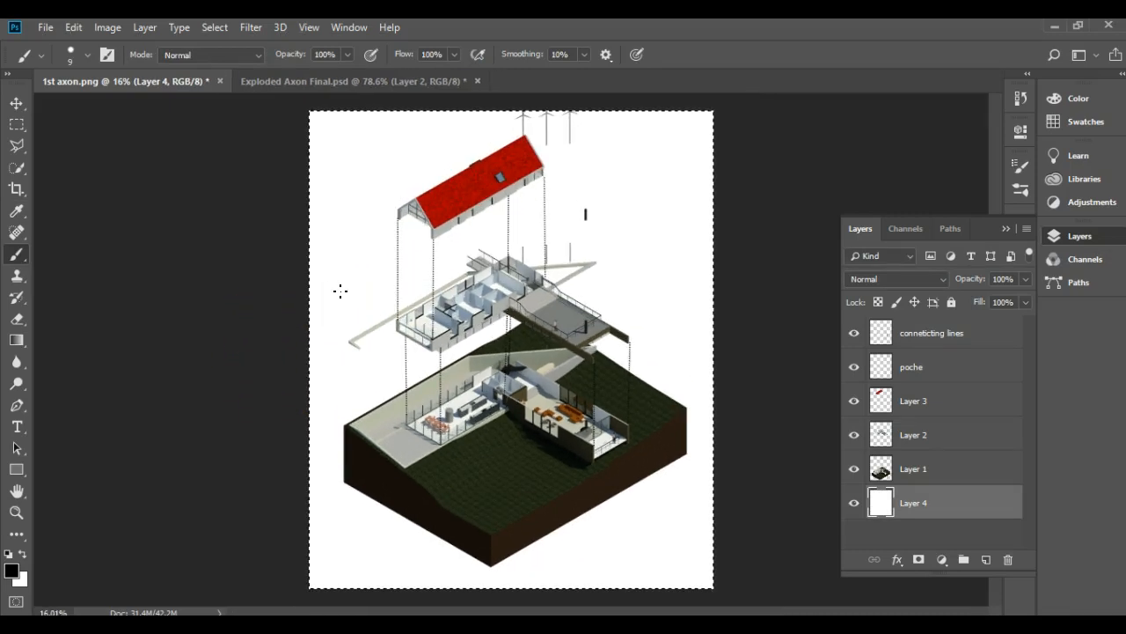